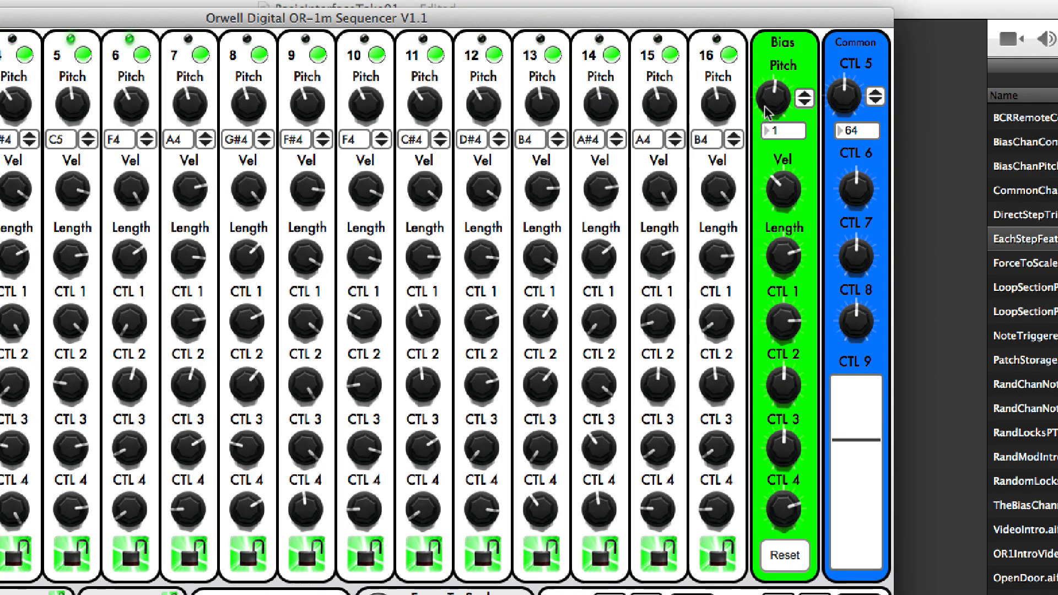
- Lower the pitch offset in the Bias section
{"action": "left_click_drag", "start_coordinate": [765, 104], "coordinate": [765, 137]}
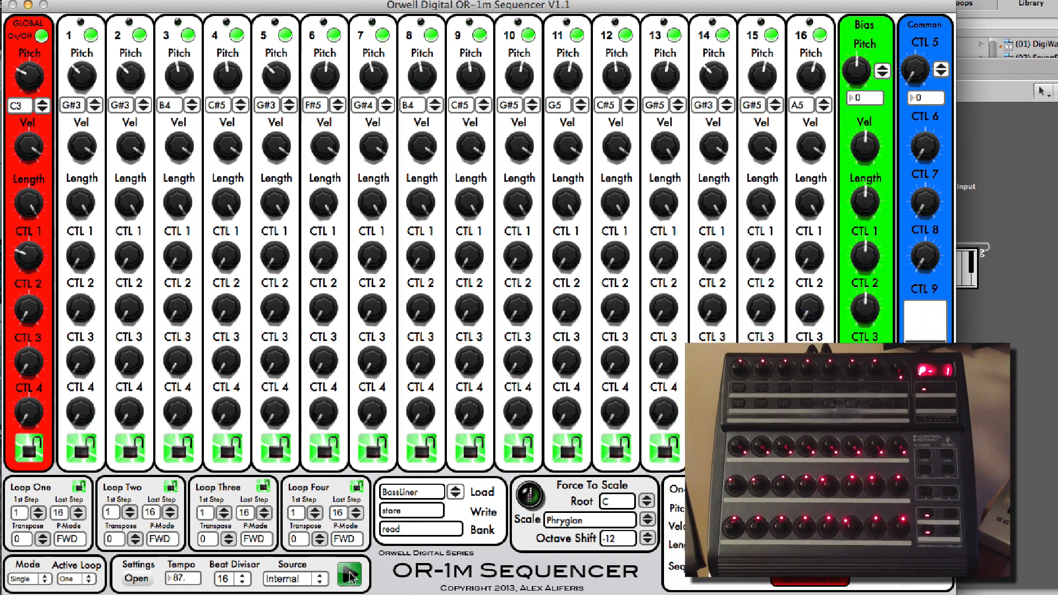
{"action": "left_click", "coordinate": [349, 576]}
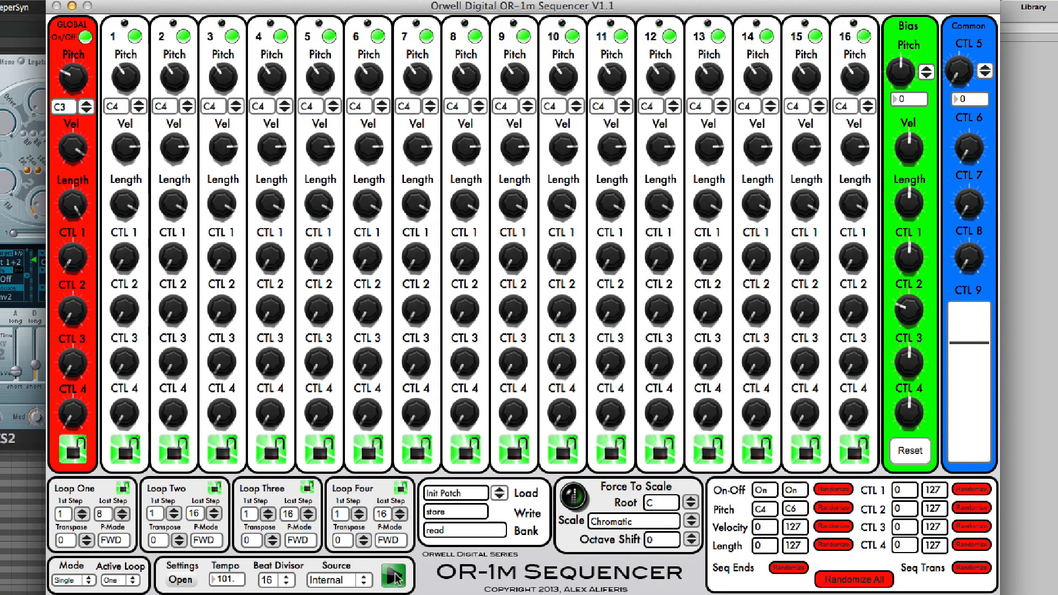
- Start the sequencer and randomize the pitch of all sixteen steps twice within the C4 to C6 range
{"action": "left_click", "coordinate": [395, 576]}
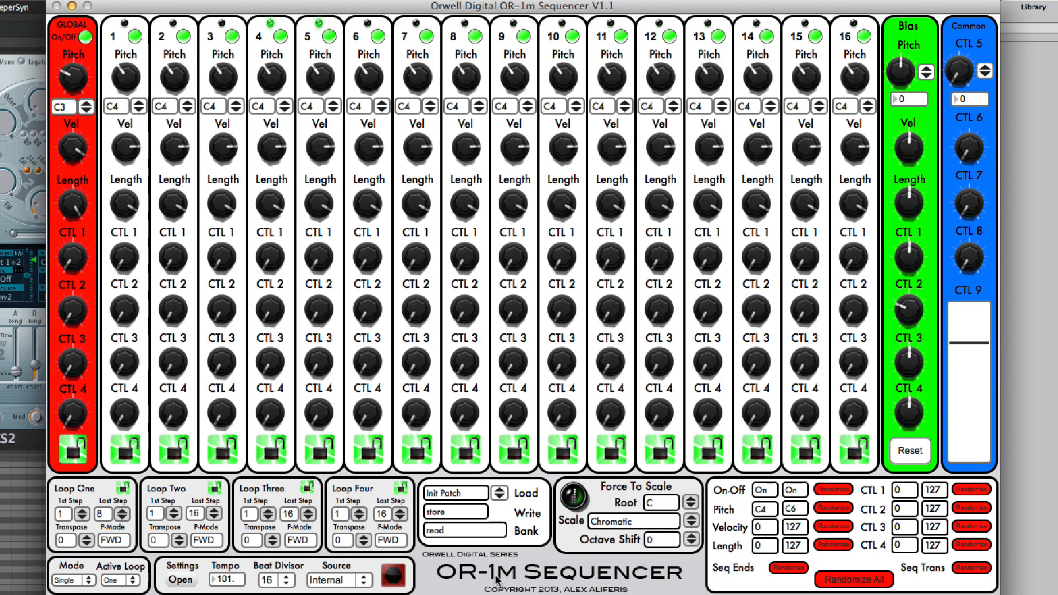
{"action": "left_click", "coordinate": [832, 508]}
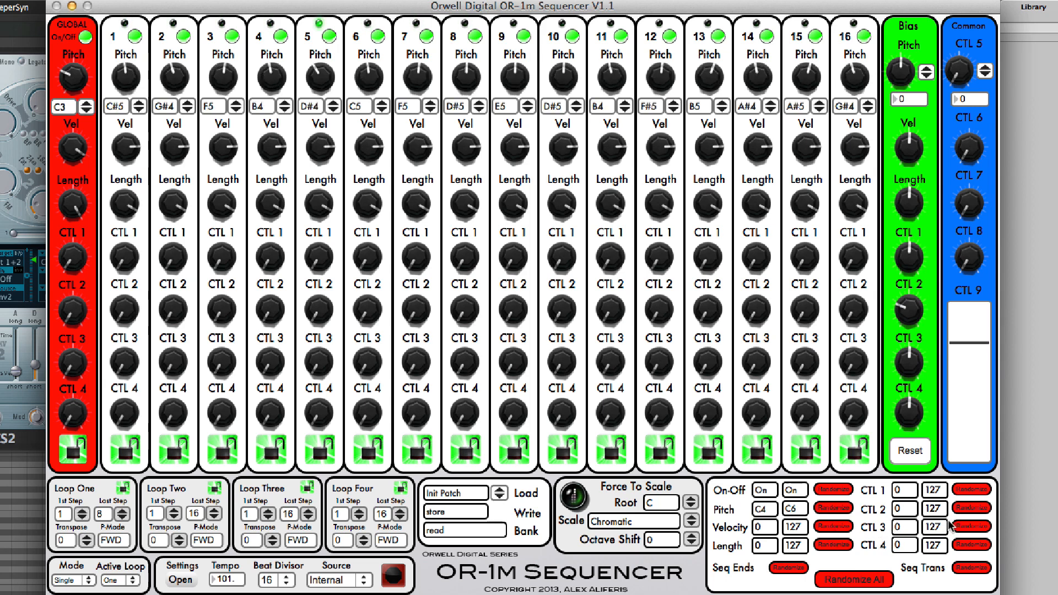
{"action": "left_click", "coordinate": [833, 508]}
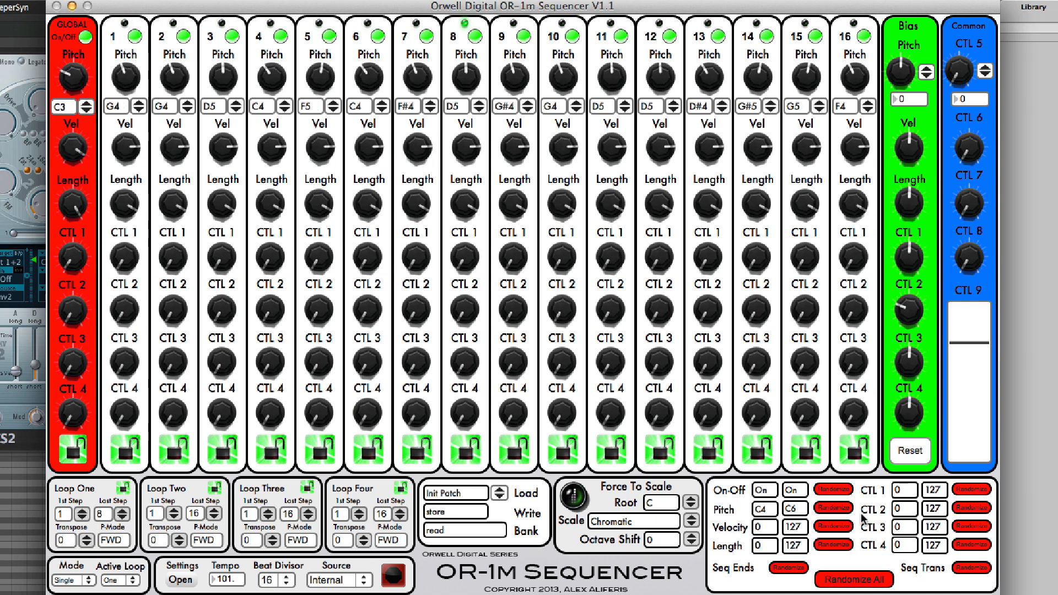
- Randomize the CTL 1 and CTL 2 values of all steps from 0 to 127, and randomize their pitches again
{"action": "left_click", "coordinate": [972, 489]}
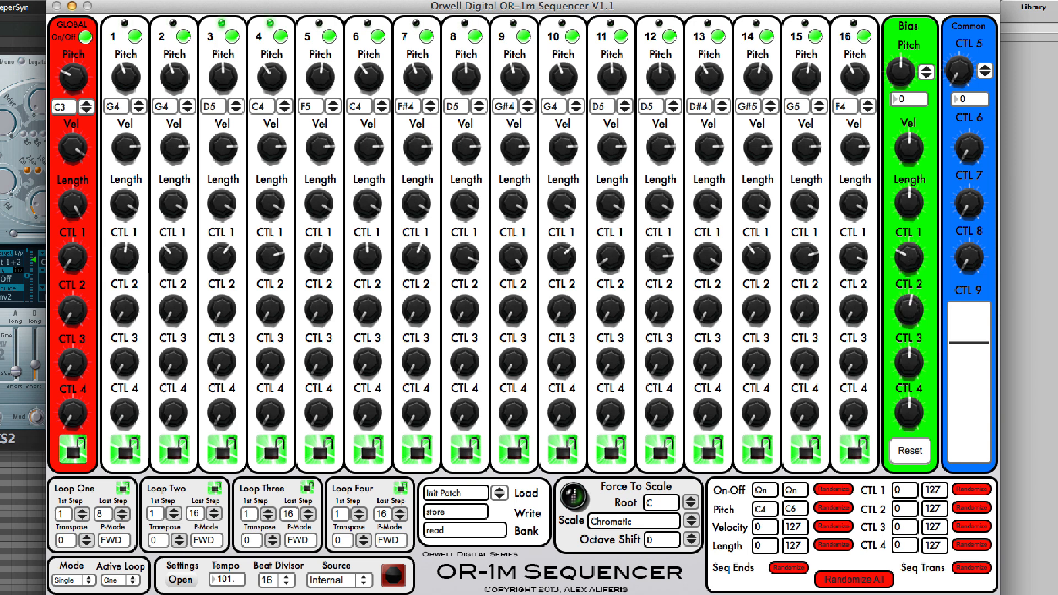
{"action": "left_click", "coordinate": [976, 511]}
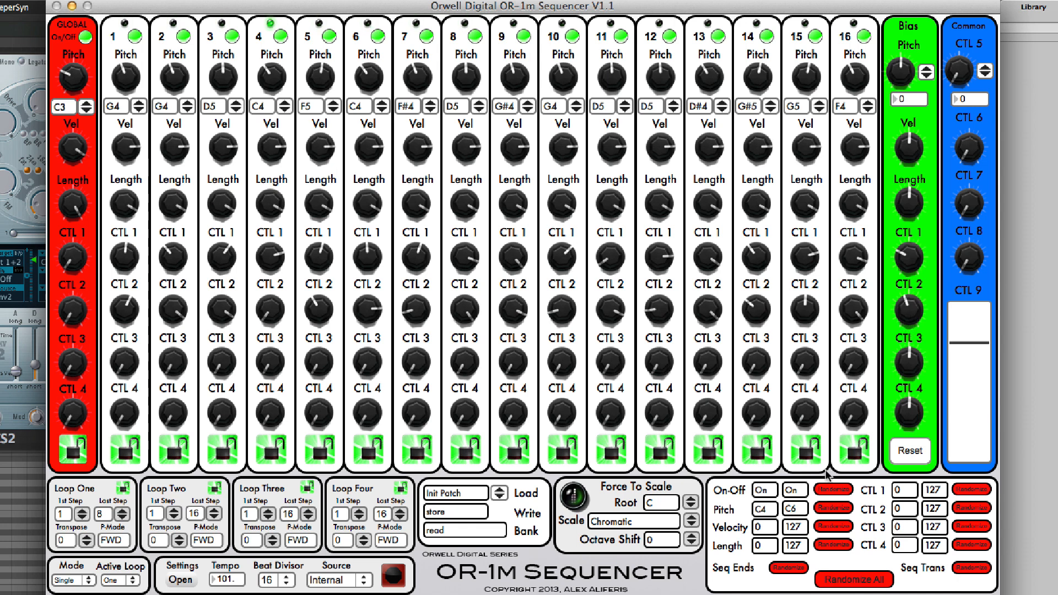
{"action": "left_click", "coordinate": [826, 509]}
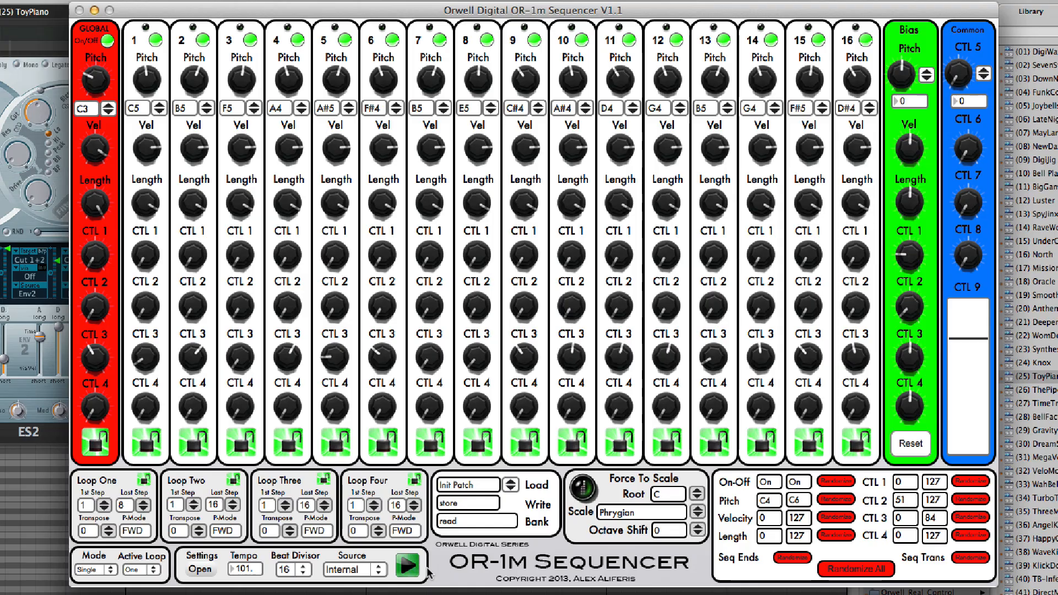
- Start the sequencer and lock steps 6, 7 and 8
{"action": "left_click", "coordinate": [409, 565]}
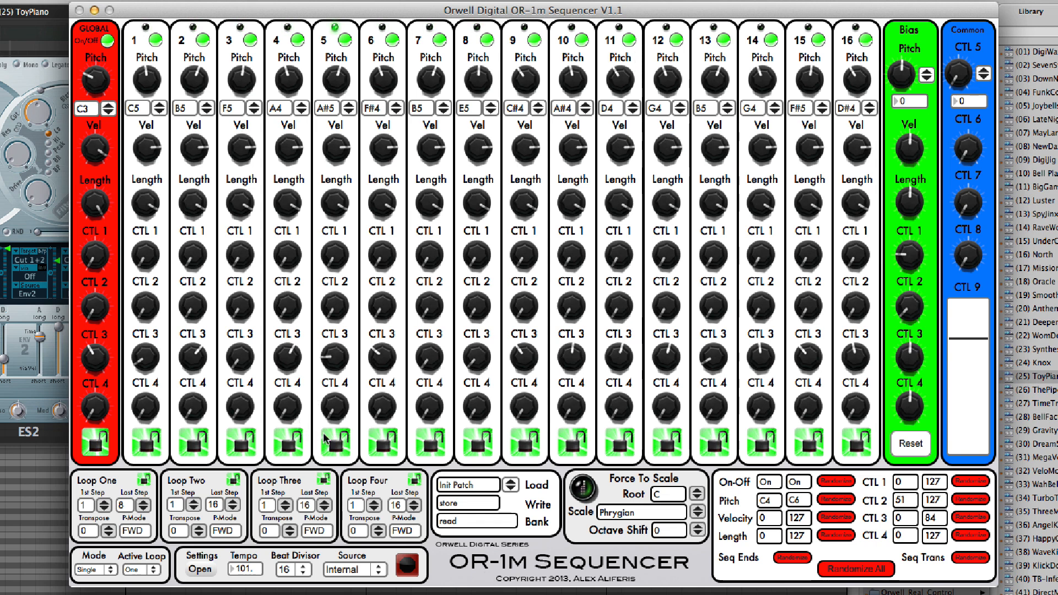
{"action": "left_click", "coordinate": [384, 444]}
{"action": "left_click", "coordinate": [430, 443]}
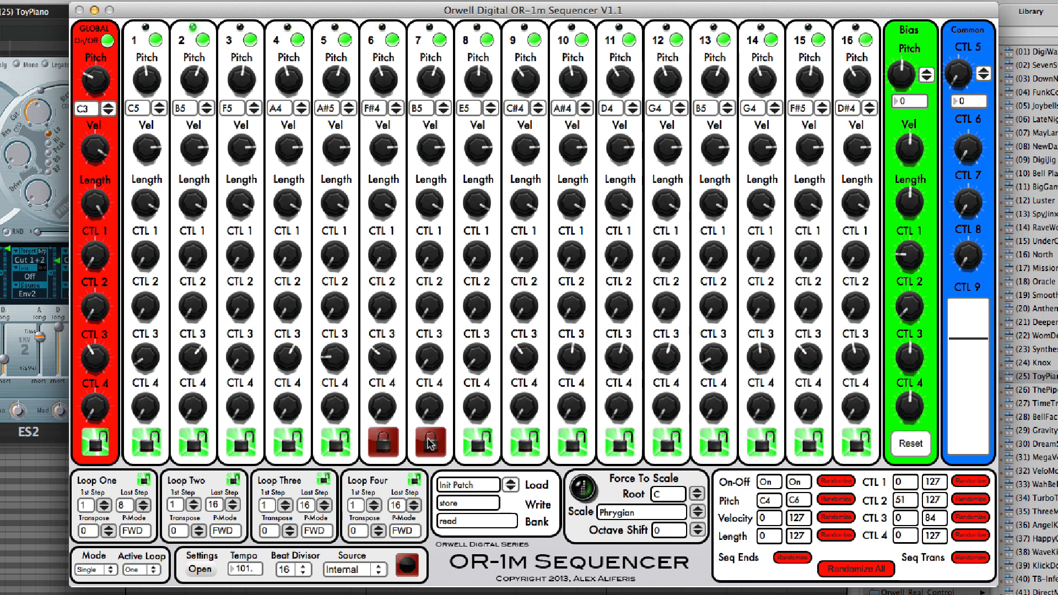
{"action": "left_click", "coordinate": [477, 443]}
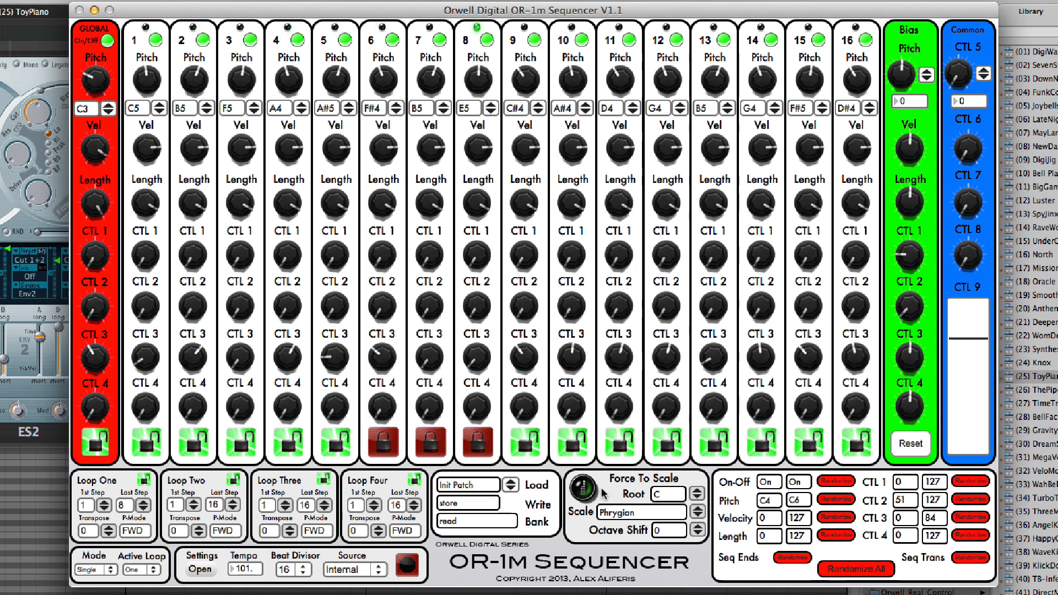
- Randomize the pitch, CTL 1, CTL 2 and CTL 3 values of the unlocked steps, randomizing the pitch a second time
{"action": "left_click", "coordinate": [832, 499]}
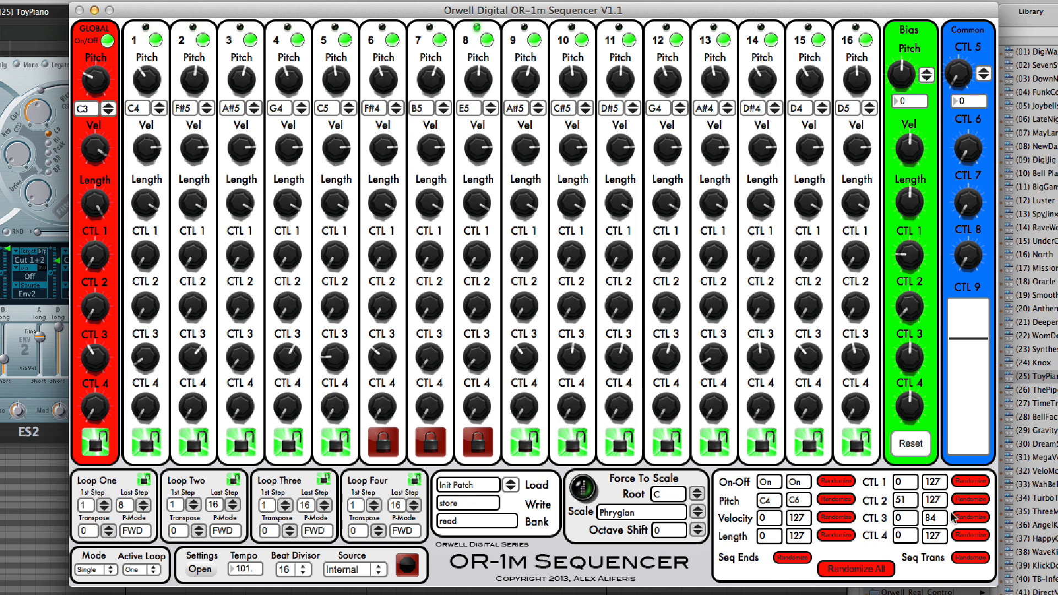
{"action": "left_click", "coordinate": [969, 517]}
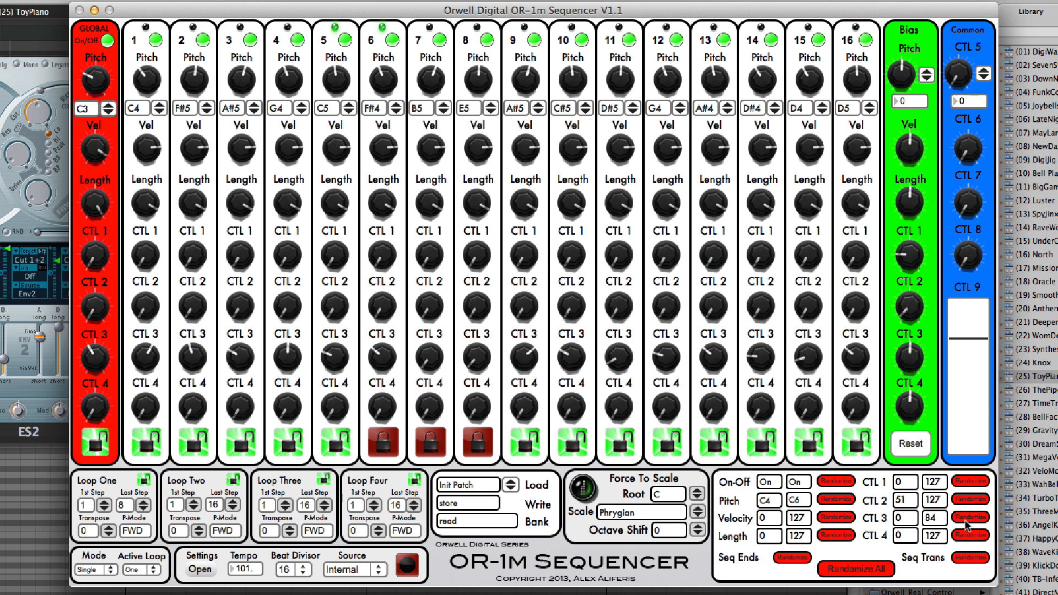
{"action": "left_click", "coordinate": [964, 499]}
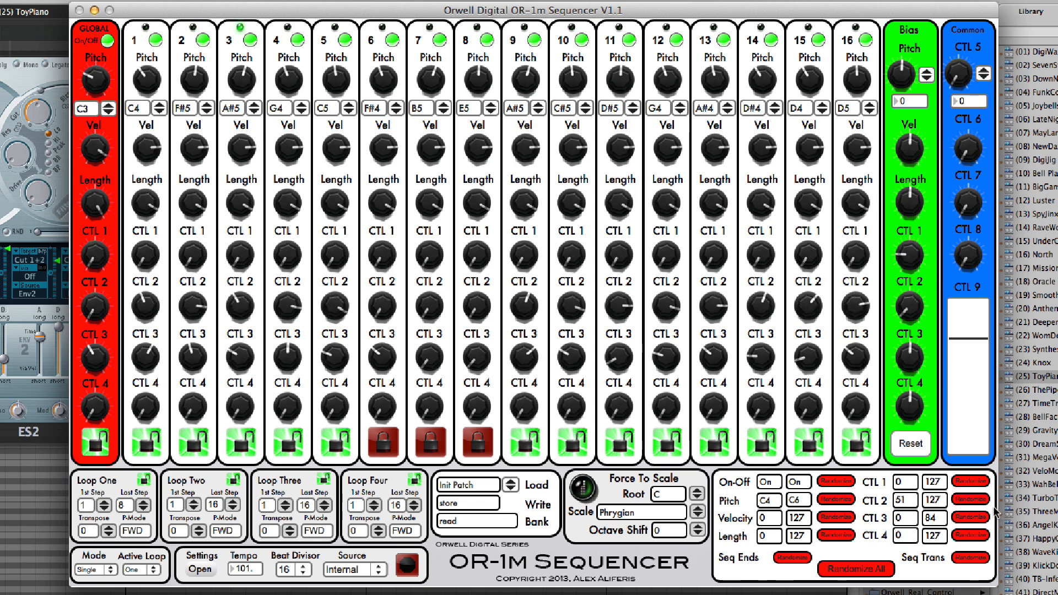
{"action": "left_click", "coordinate": [833, 499]}
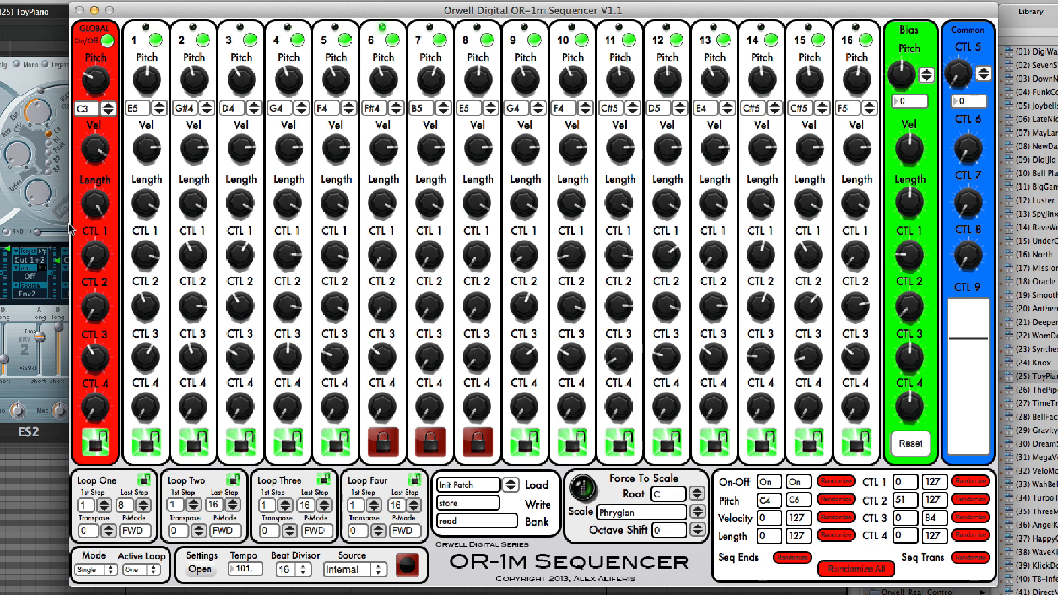
- Raise the global CTL 1 and CTL 2 values and turn the global CTL 3 value down to its minimum
{"action": "left_click_drag", "start_coordinate": [86, 262], "coordinate": [85, 222]}
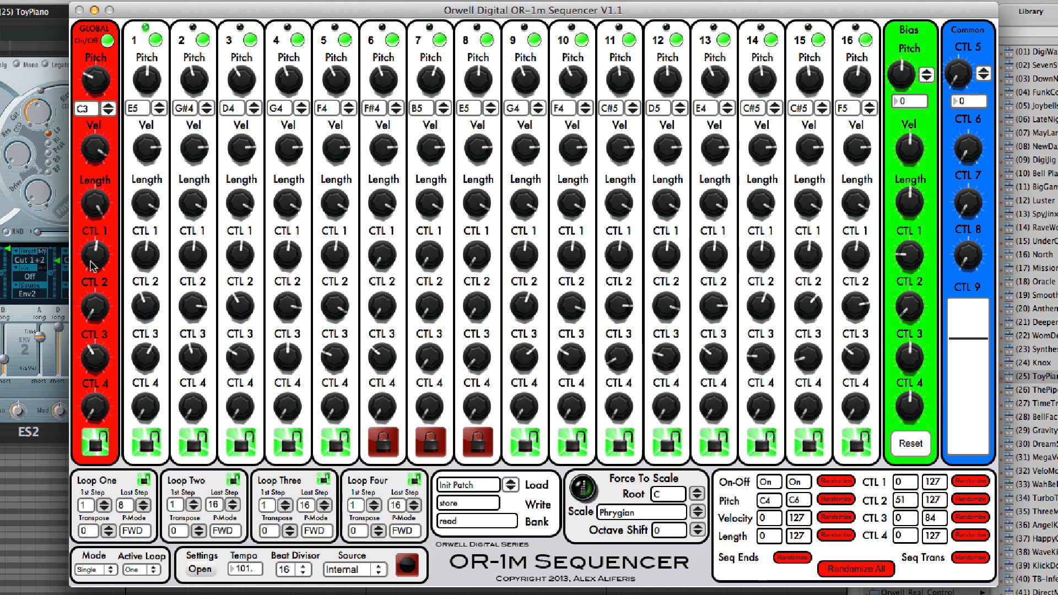
{"action": "left_click_drag", "start_coordinate": [100, 306], "coordinate": [101, 279]}
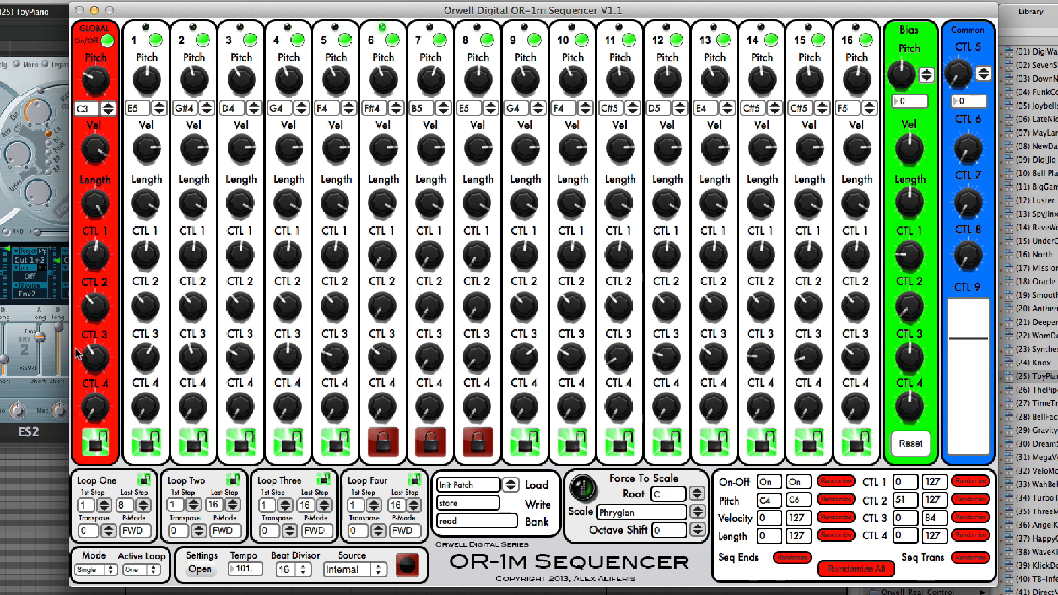
{"action": "left_click_drag", "start_coordinate": [95, 357], "coordinate": [95, 338]}
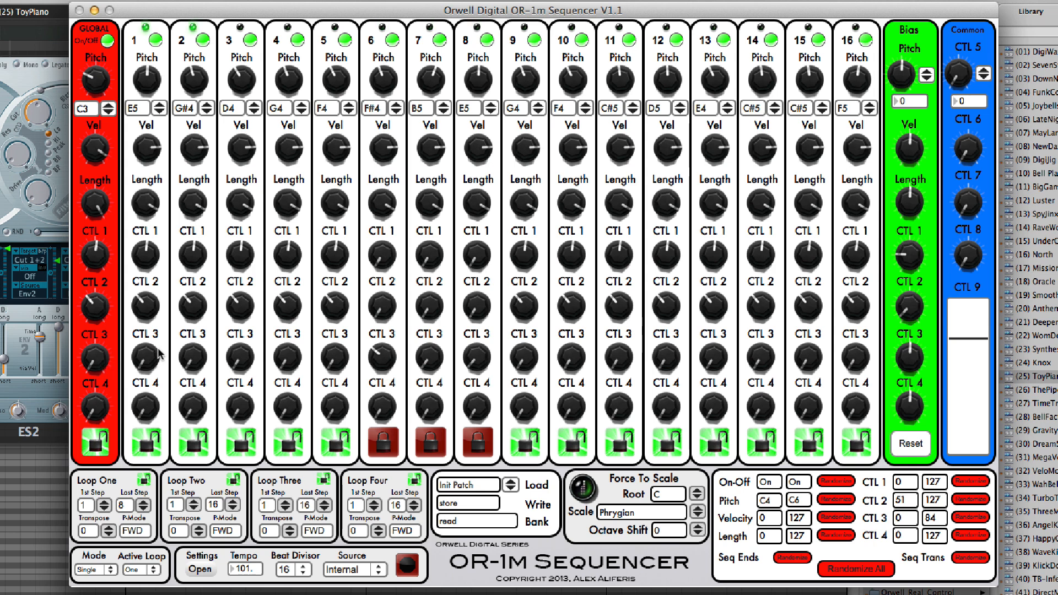
- Unlock steps 6, 7 and 8, and randomize the CTL 3 values of all steps
{"action": "left_click", "coordinate": [392, 440]}
{"action": "left_click", "coordinate": [431, 442]}
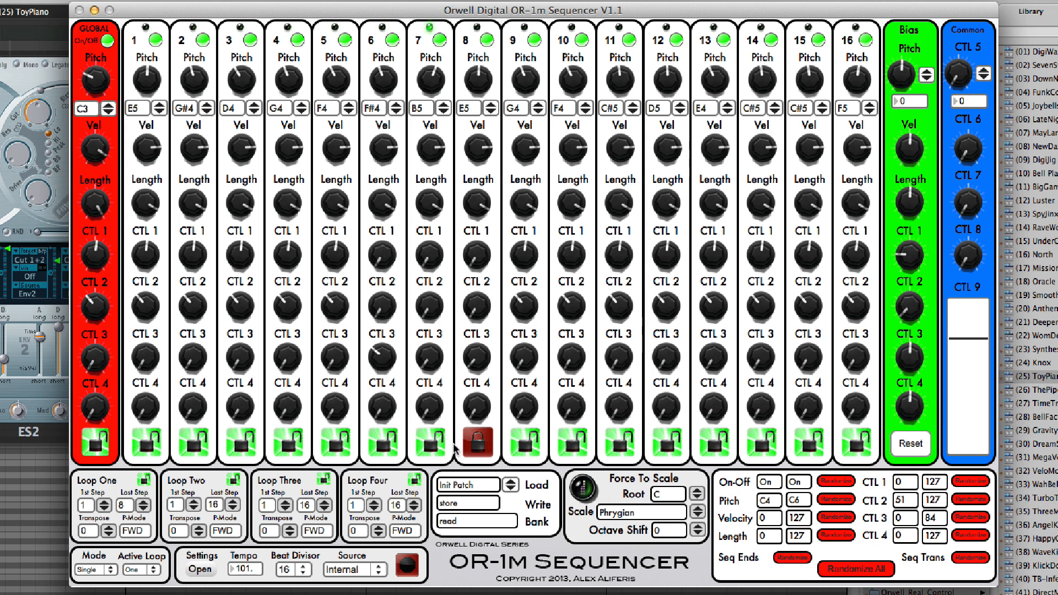
{"action": "left_click", "coordinate": [477, 442]}
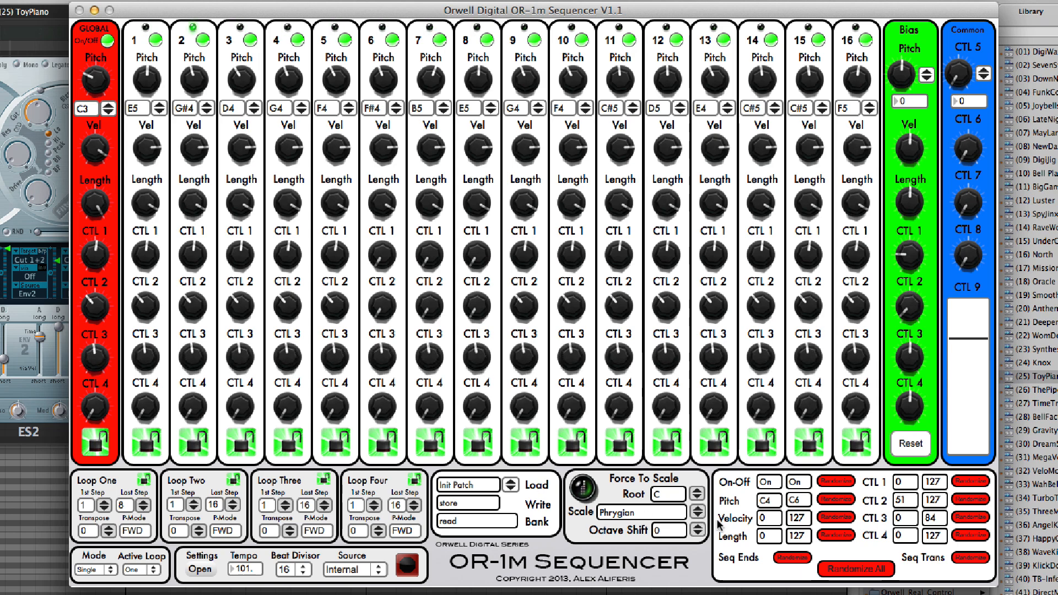
{"action": "left_click", "coordinate": [968, 517]}
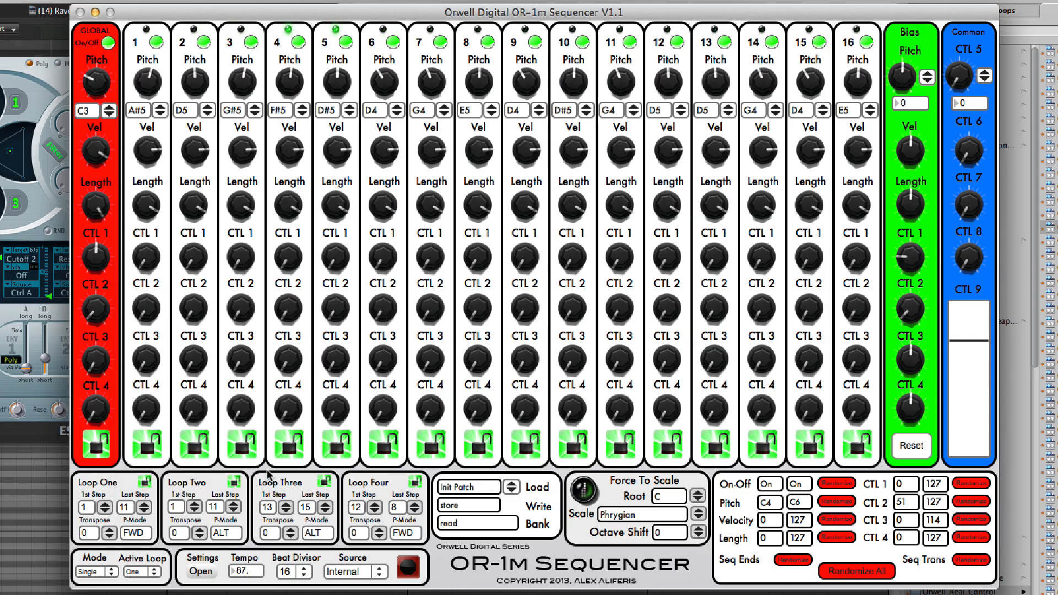
- Set Loop One's first step to 7 and return it to 1
{"action": "left_click", "coordinate": [123, 507]}
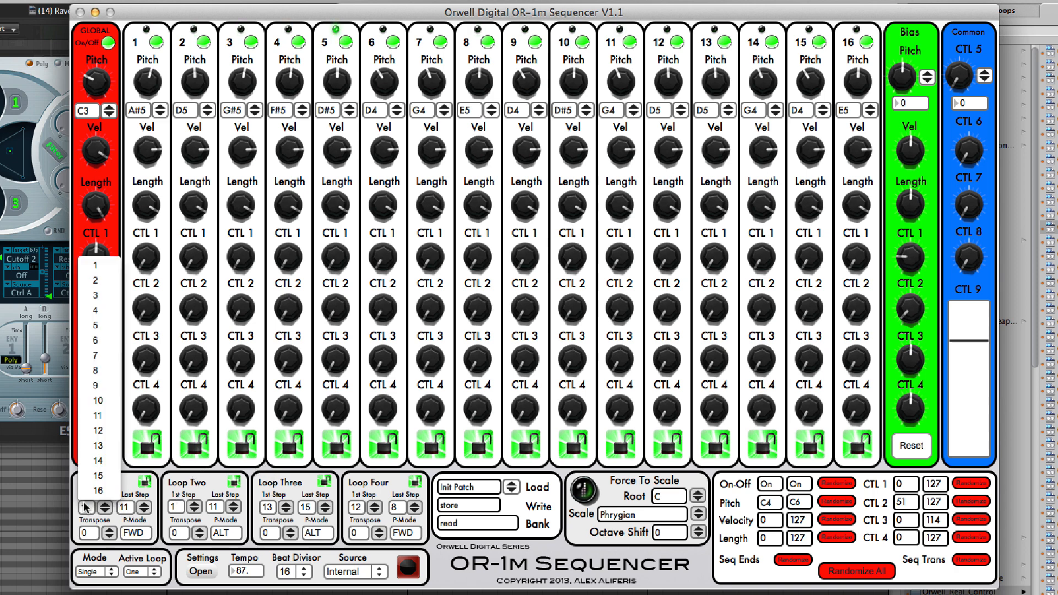
{"action": "left_click", "coordinate": [118, 368]}
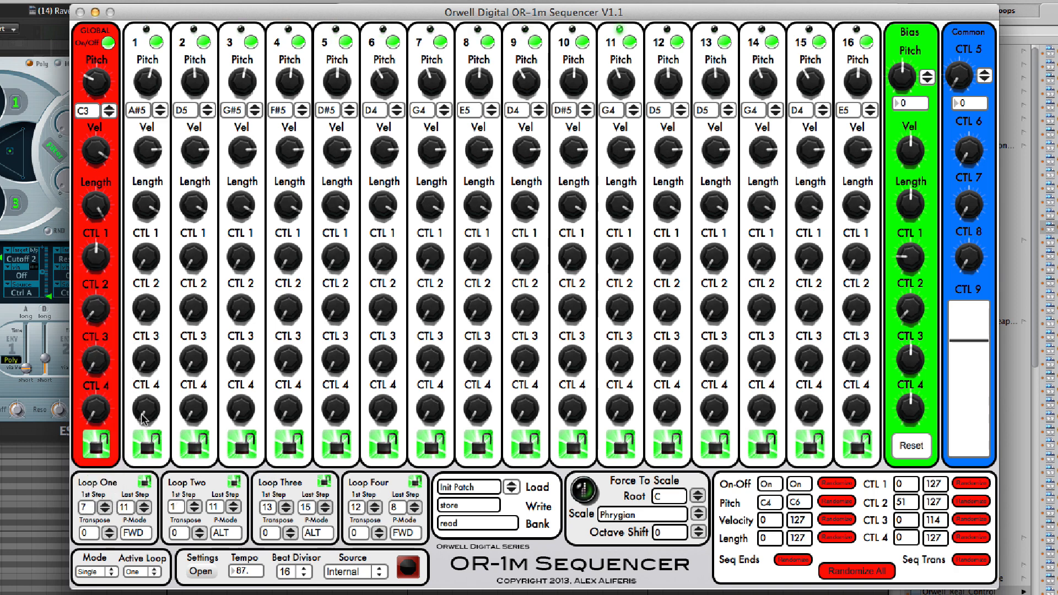
{"action": "left_click", "coordinate": [105, 506]}
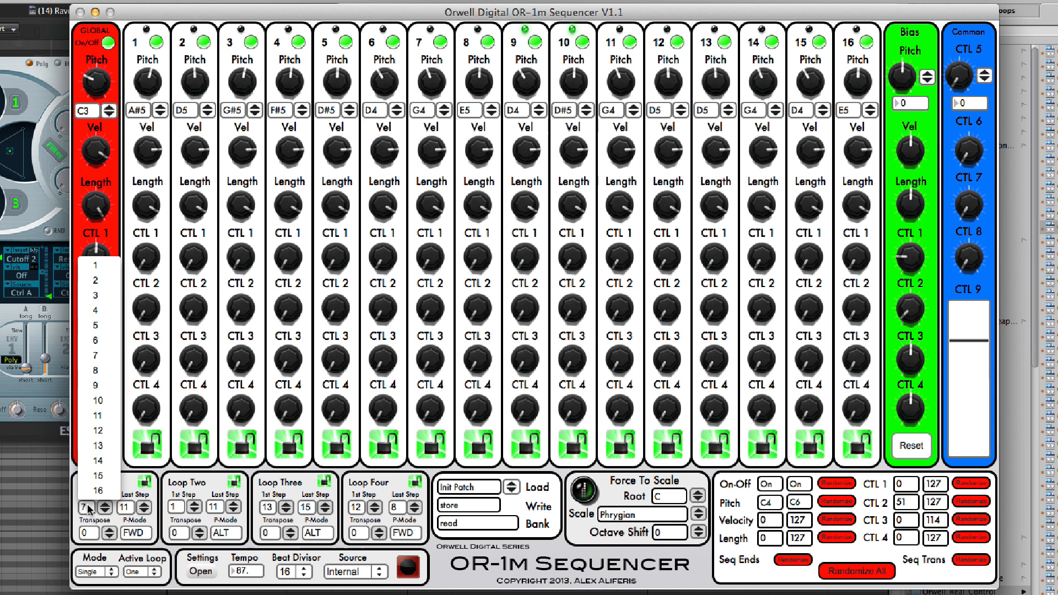
{"action": "left_click", "coordinate": [116, 270]}
- Set Loop One's last step to 4
{"action": "left_click", "coordinate": [126, 507]}
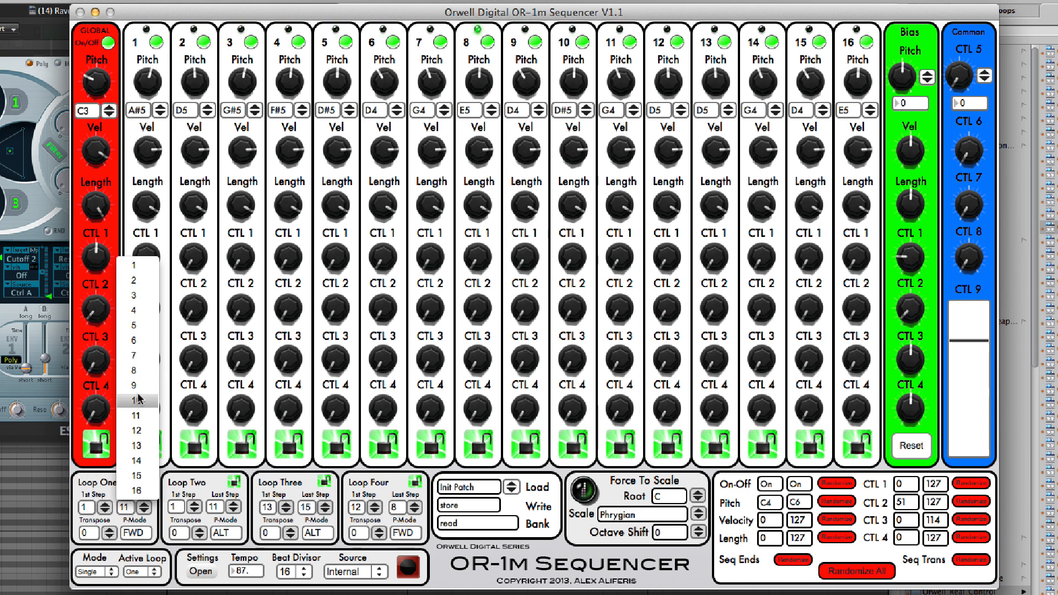
{"action": "left_click", "coordinate": [137, 313]}
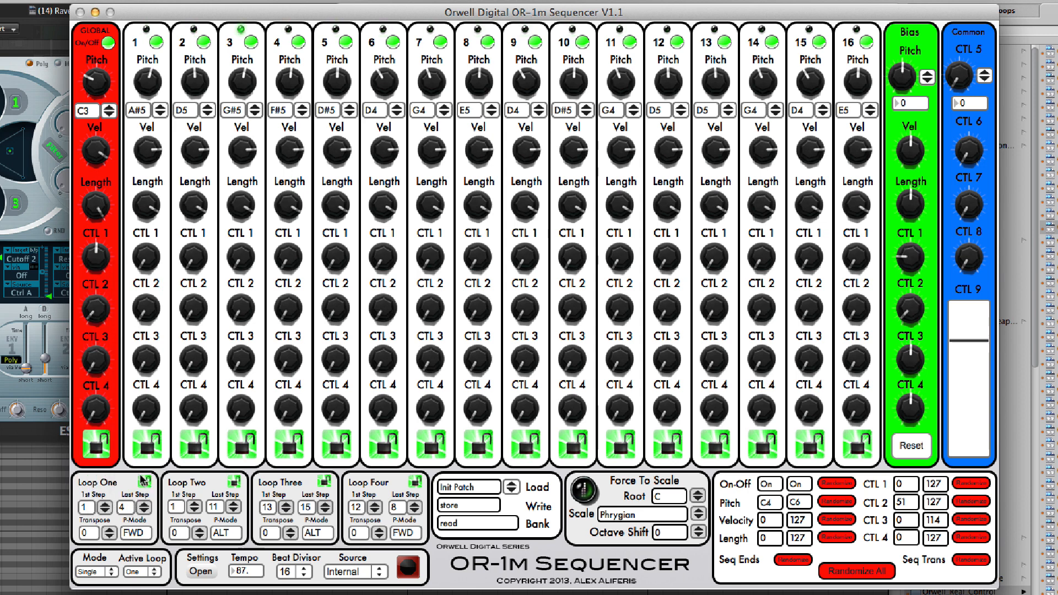
- Try the REV, ALT and RND play modes on Loop One and return it to FWD
{"action": "left_click", "coordinate": [134, 532]}
{"action": "left_click", "coordinate": [148, 557]}
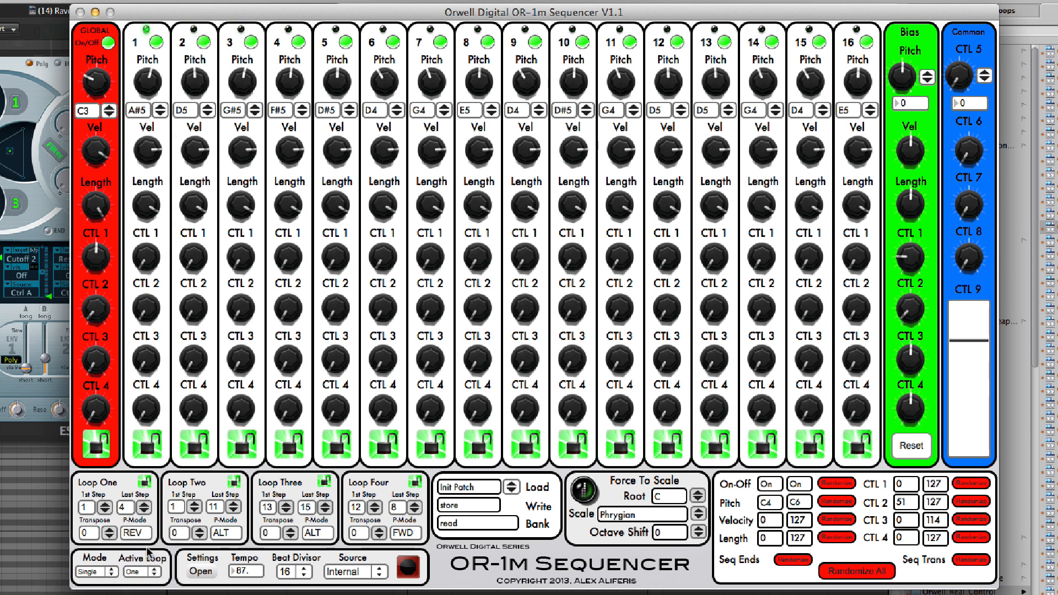
{"action": "left_click", "coordinate": [140, 534]}
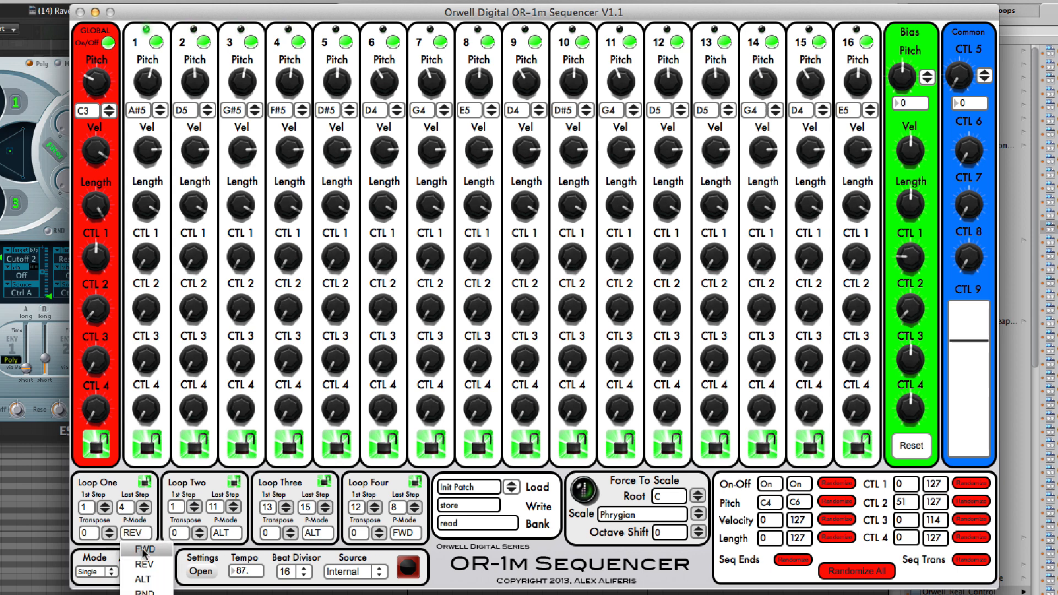
{"action": "left_click", "coordinate": [152, 575]}
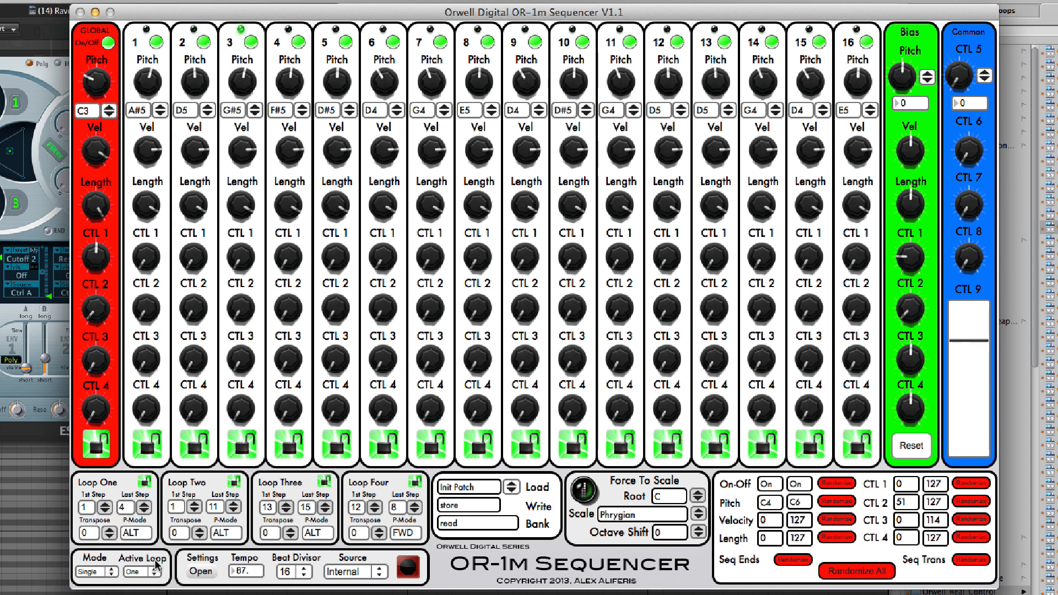
{"action": "left_click", "coordinate": [144, 532]}
{"action": "left_click", "coordinate": [146, 587]}
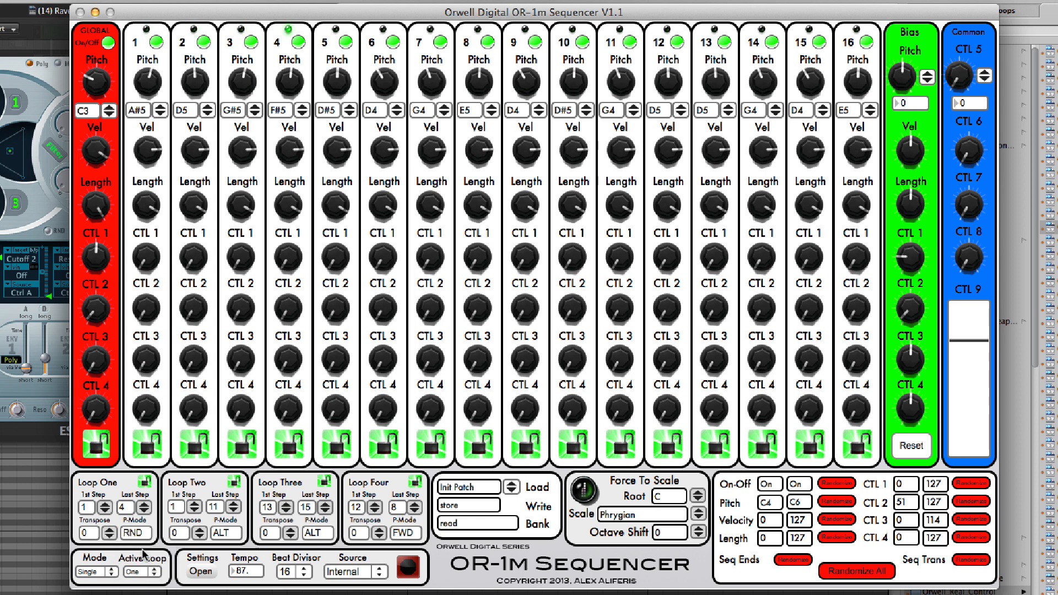
{"action": "left_click", "coordinate": [139, 532]}
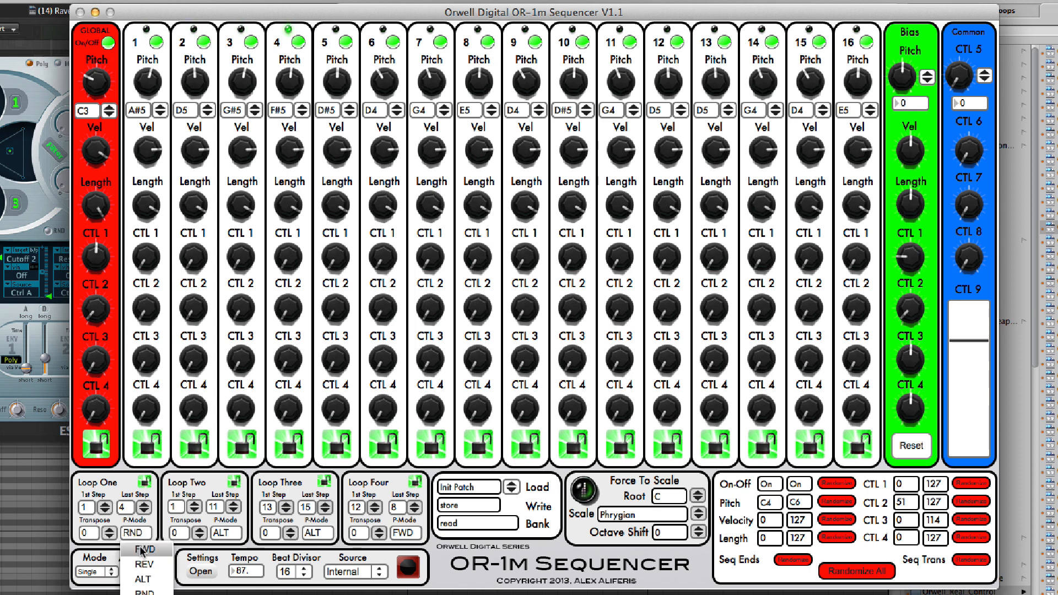
{"action": "left_click", "coordinate": [138, 545]}
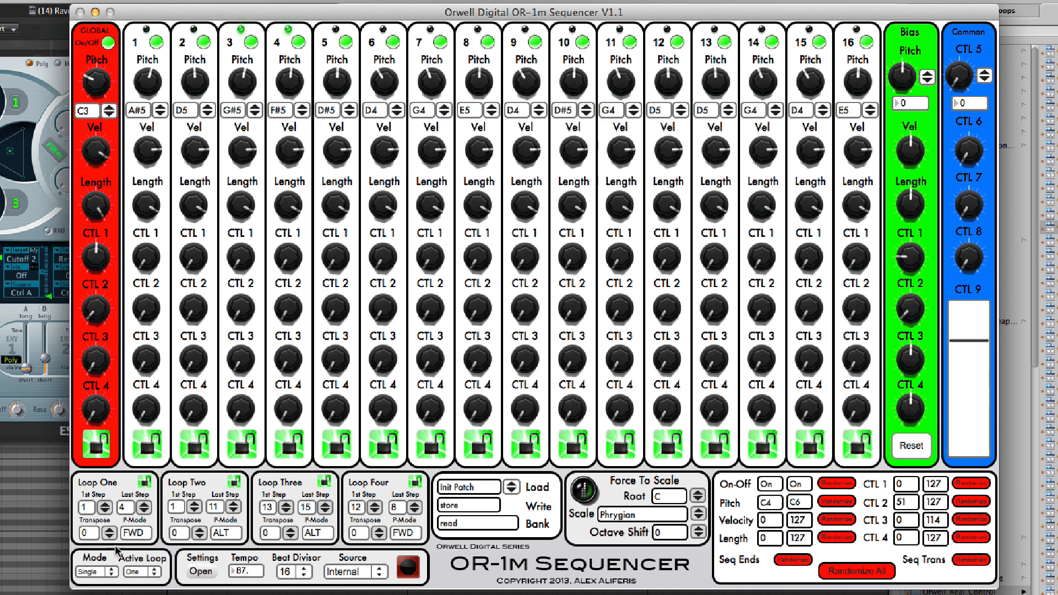
- Set Loop One's transposition to 7
{"action": "left_click", "coordinate": [88, 532]}
{"action": "left_click", "coordinate": [104, 266]}
- Make Loop Two the active loop and set its last step to 5
{"action": "left_click", "coordinate": [140, 573]}
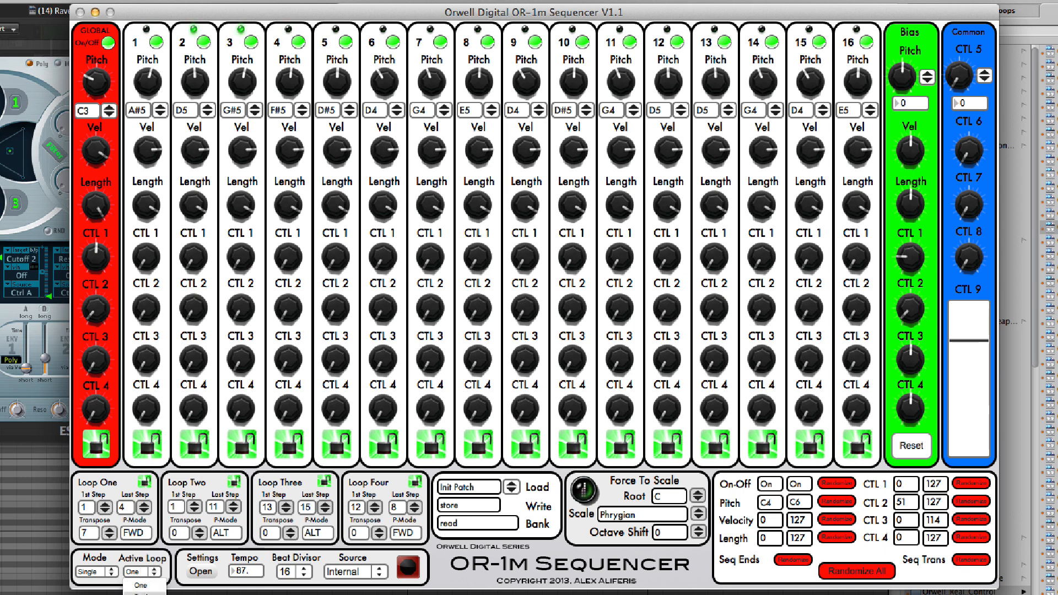
{"action": "left_click", "coordinate": [138, 585]}
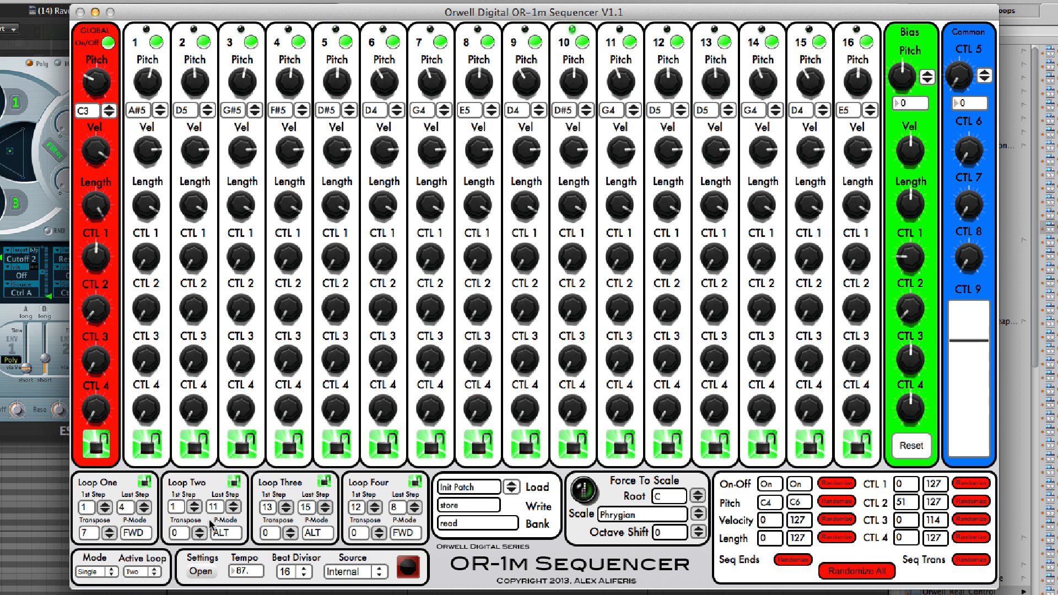
{"action": "left_click", "coordinate": [219, 510]}
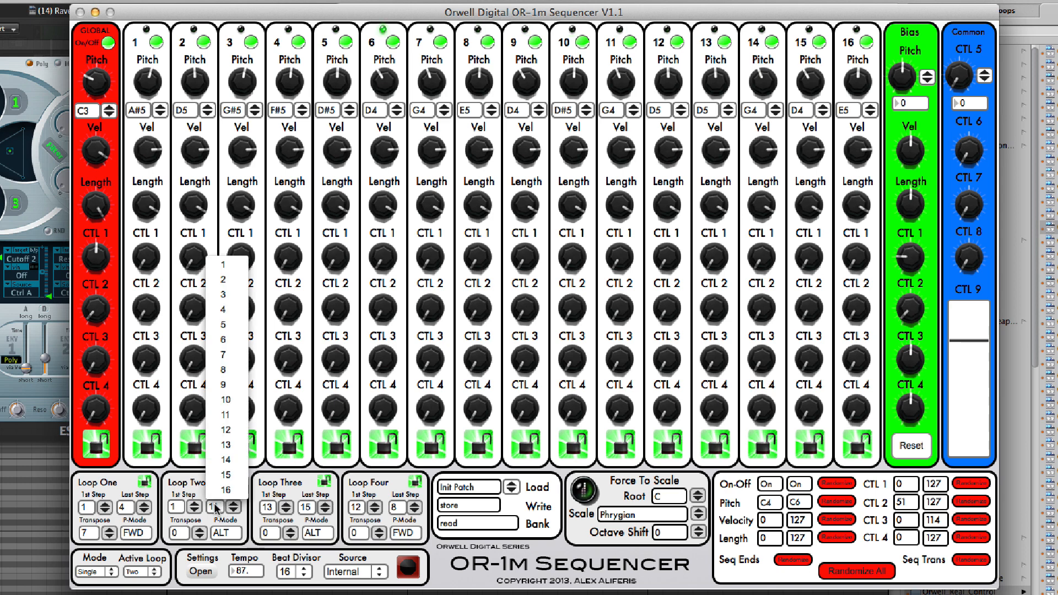
{"action": "left_click", "coordinate": [238, 326]}
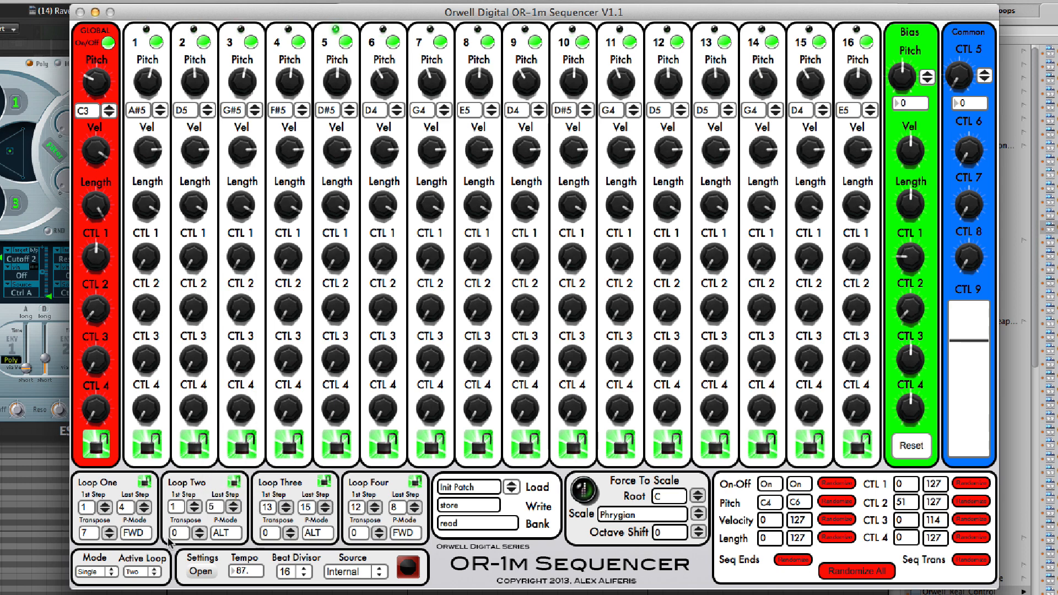
- Set the sequencer's loop mode to Series and randomize the sequence ends
{"action": "left_click", "coordinate": [92, 574]}
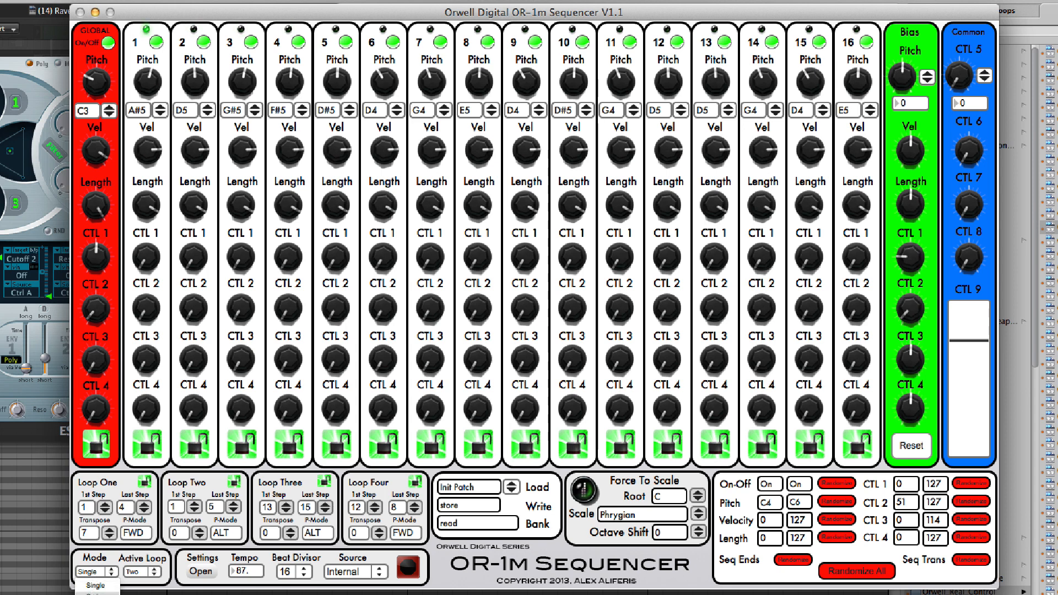
{"action": "left_click", "coordinate": [92, 585]}
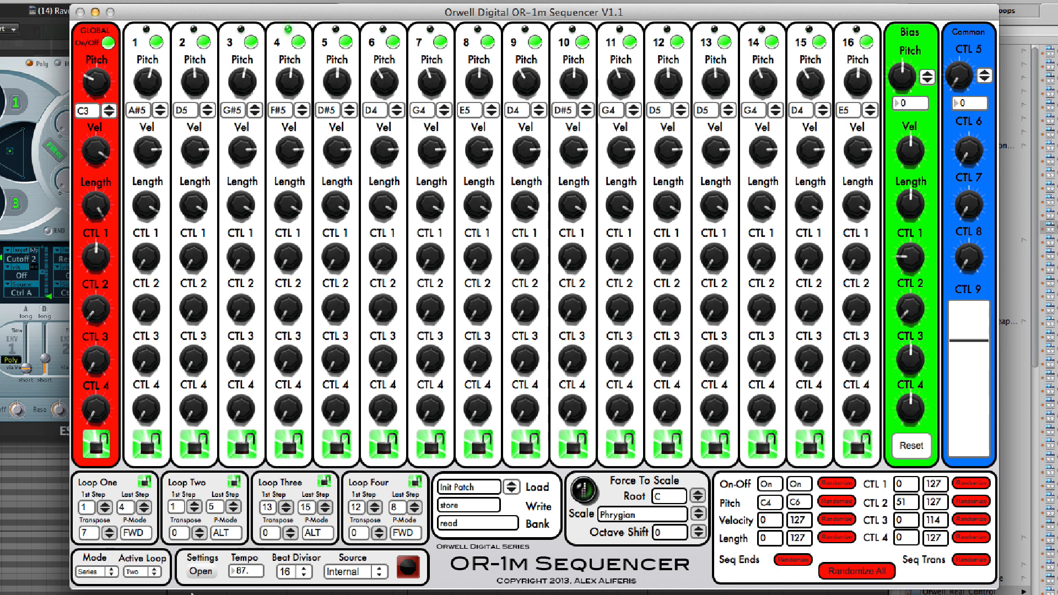
{"action": "left_click", "coordinate": [791, 559]}
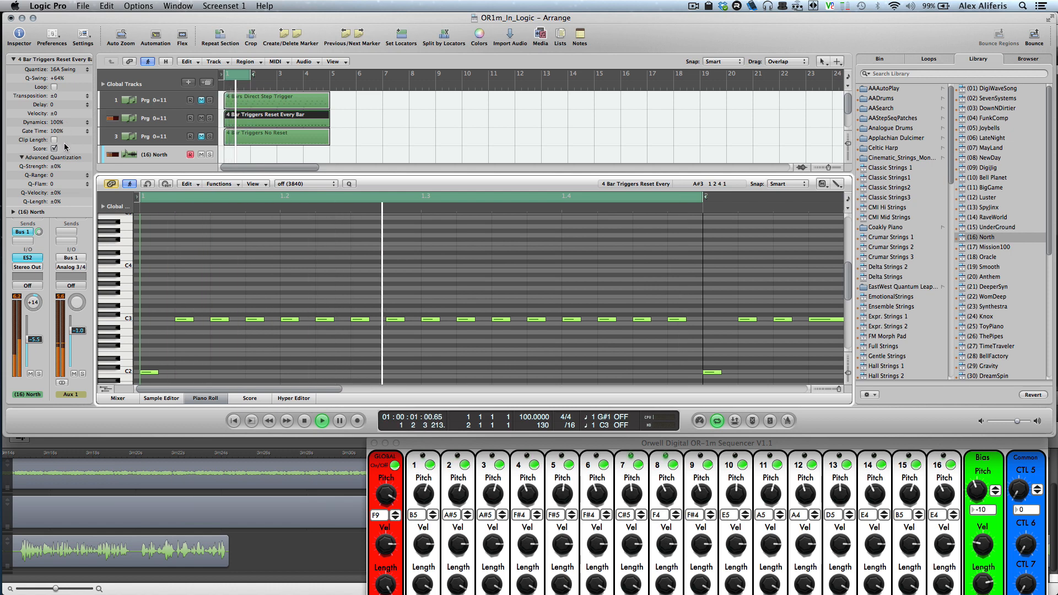
- In Logic Pro, try Q-Strength values of 44%, 79% and higher on the 4 Bar Triggers Reset Every Bar region, and return it to 0%
{"action": "left_click_drag", "start_coordinate": [58, 167], "coordinate": [63, 148]}
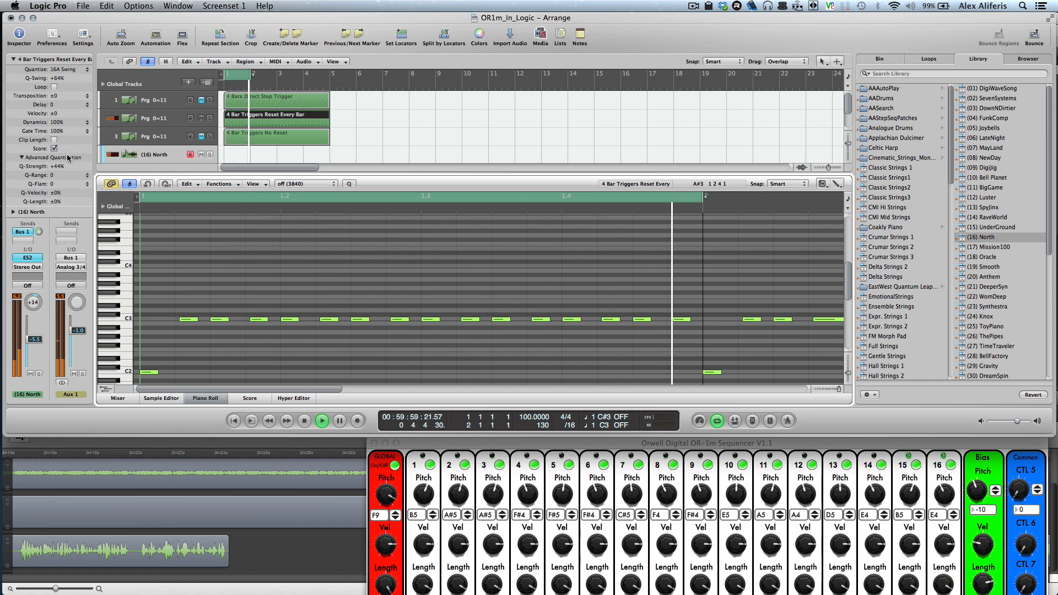
{"action": "left_click_drag", "start_coordinate": [65, 167], "coordinate": [74, 136]}
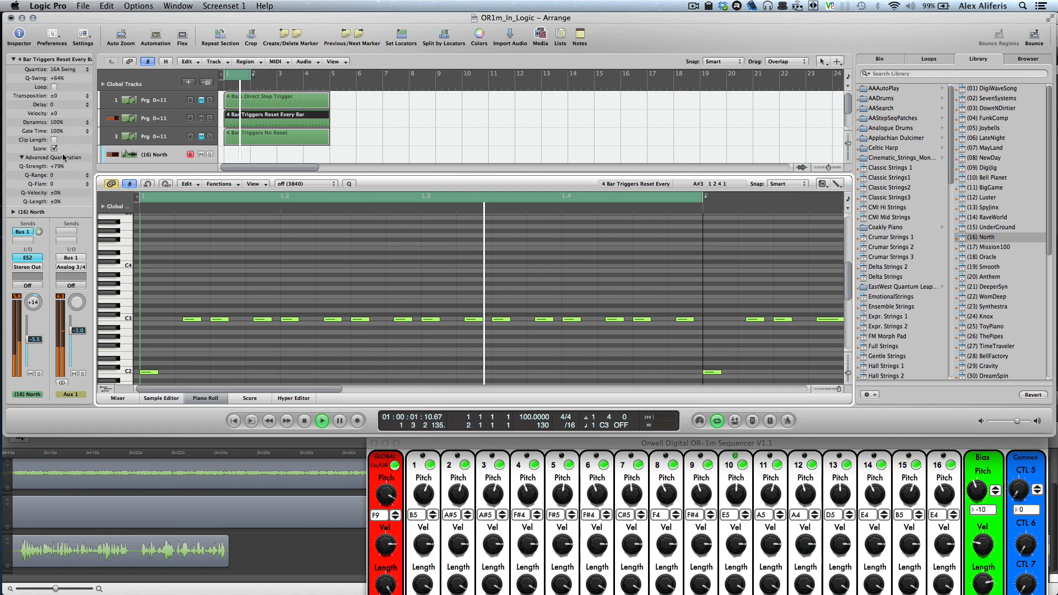
{"action": "left_click_drag", "start_coordinate": [65, 166], "coordinate": [65, 160]}
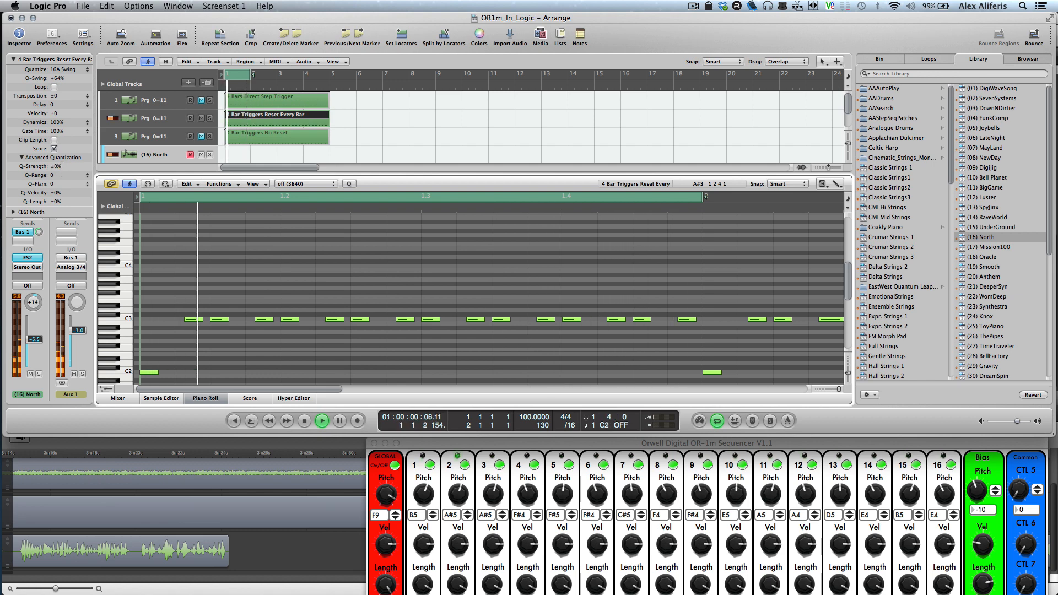
- Mute selected C3 trigger notes across the first bar of the Reset Every Bar region, and unmute the two muted in beat 2
{"action": "left_click", "coordinate": [220, 319]}
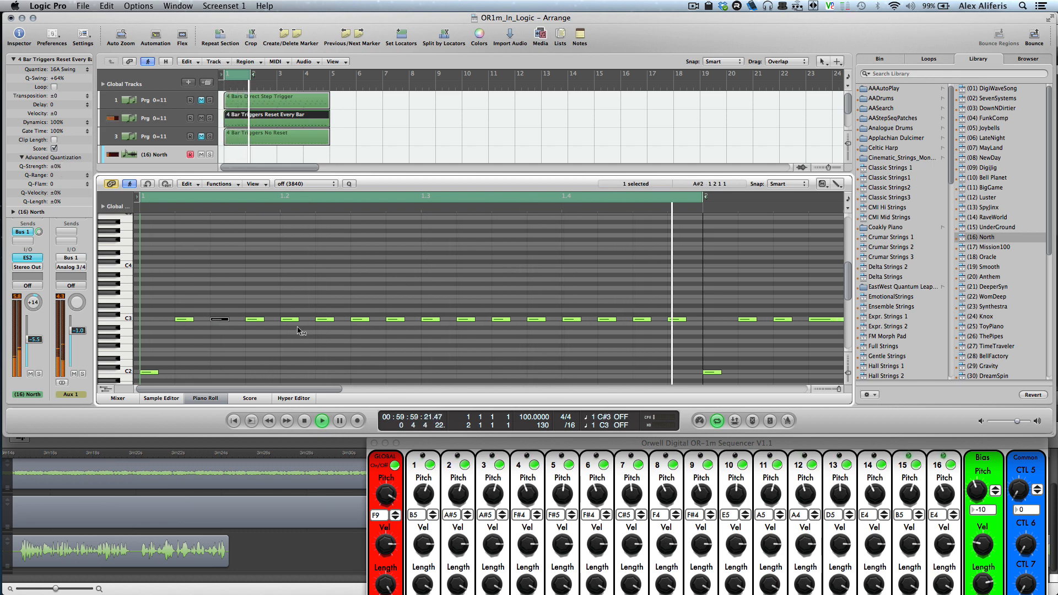
{"action": "left_click", "coordinate": [291, 320]}
{"action": "left_click", "coordinate": [360, 319]}
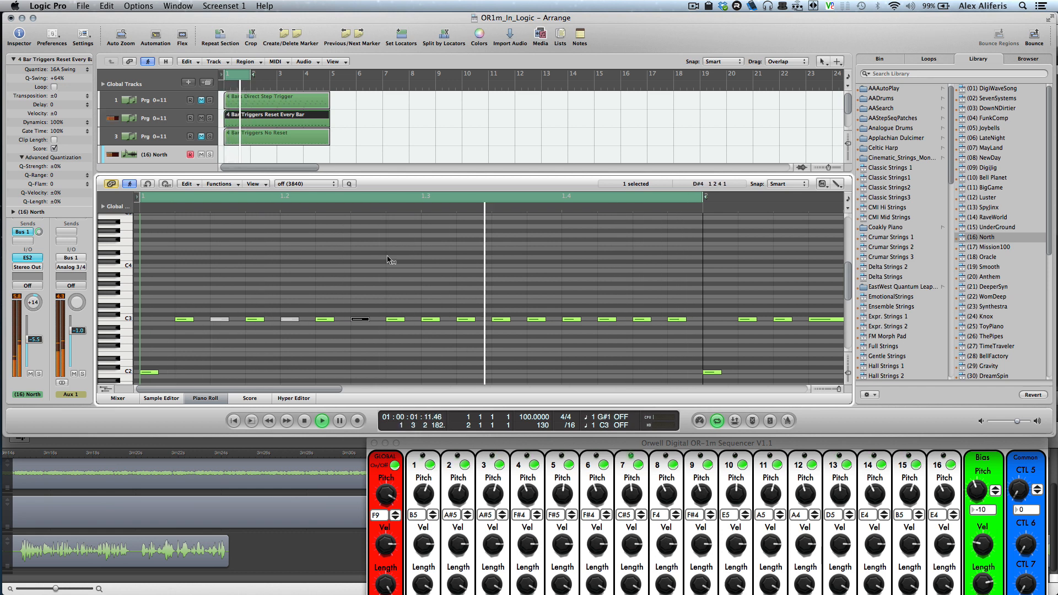
{"action": "left_click", "coordinate": [677, 319]}
{"action": "left_click", "coordinate": [501, 320]}
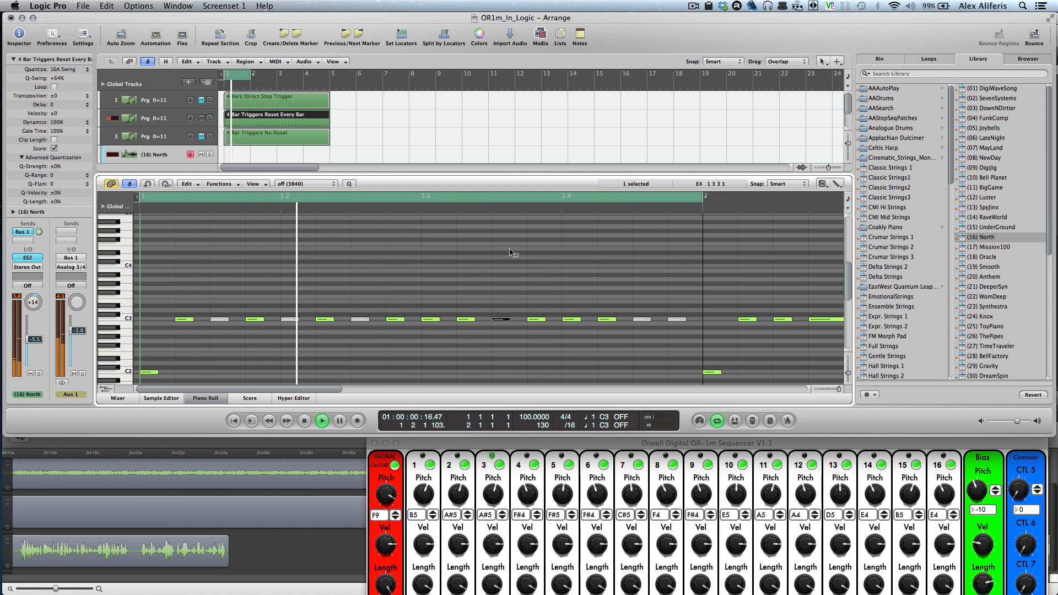
{"action": "left_click", "coordinate": [360, 319]}
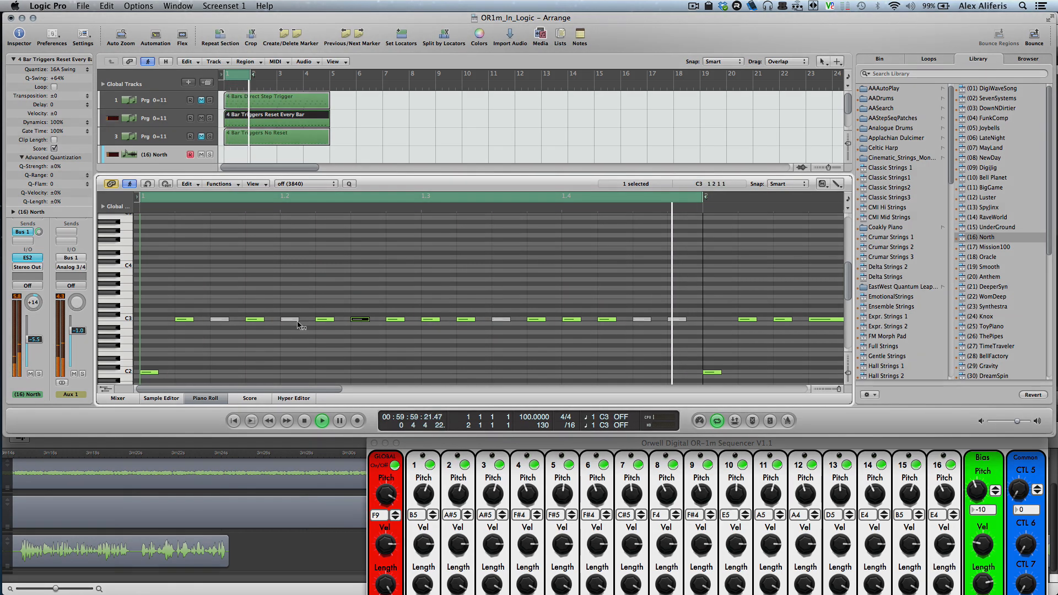
{"action": "left_click", "coordinate": [294, 320]}
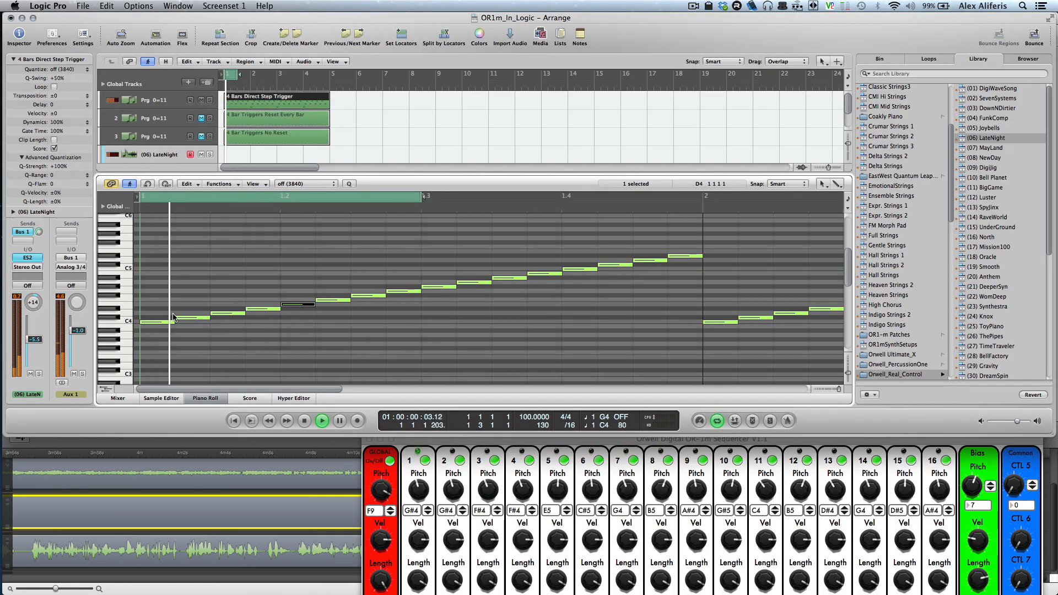
- Raise the first, third and fifth notes of the 4 Bars Direct Step Trigger region to G4
{"action": "left_click_drag", "start_coordinate": [163, 322], "coordinate": [164, 287]}
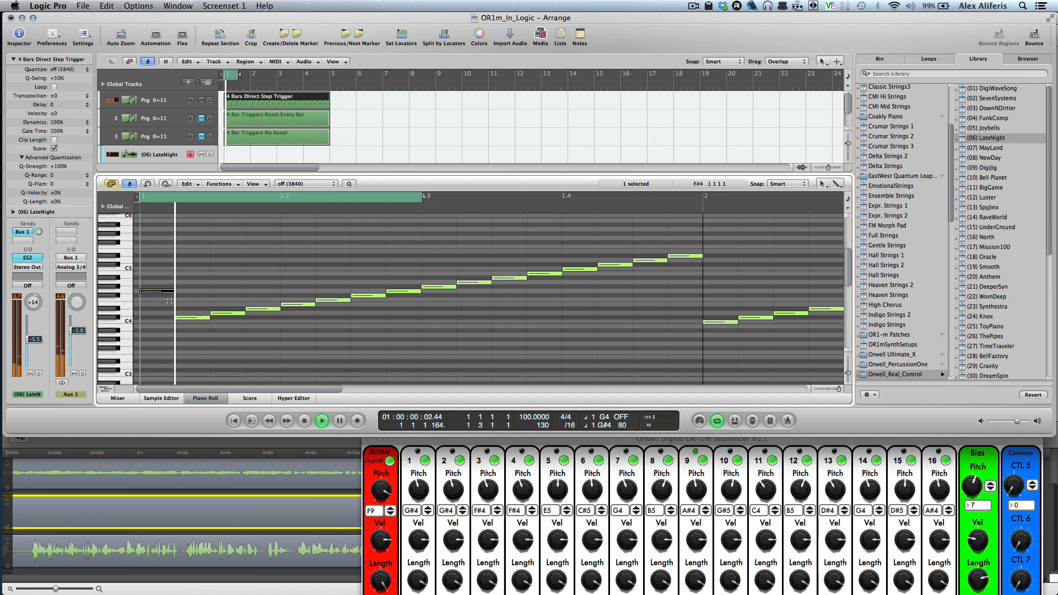
{"action": "mouse_move", "coordinate": [230, 313]}
{"action": "left_mouse_down"}
{"action": "mouse_move", "coordinate": [228, 238]}
{"action": "mouse_move", "coordinate": [231, 293]}
{"action": "left_mouse_up"}
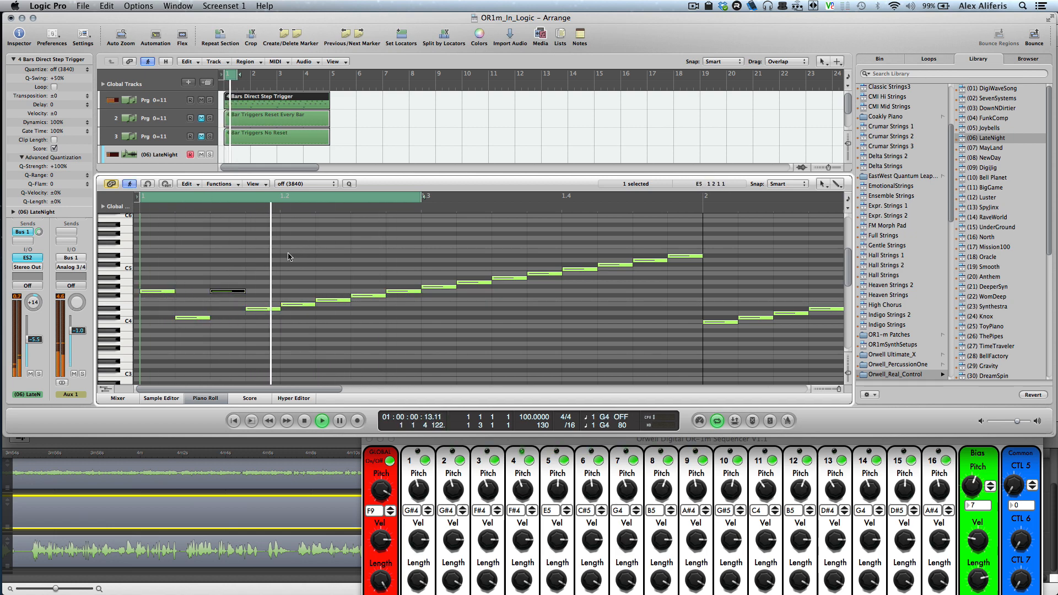
{"action": "left_click_drag", "start_coordinate": [299, 305], "coordinate": [302, 292]}
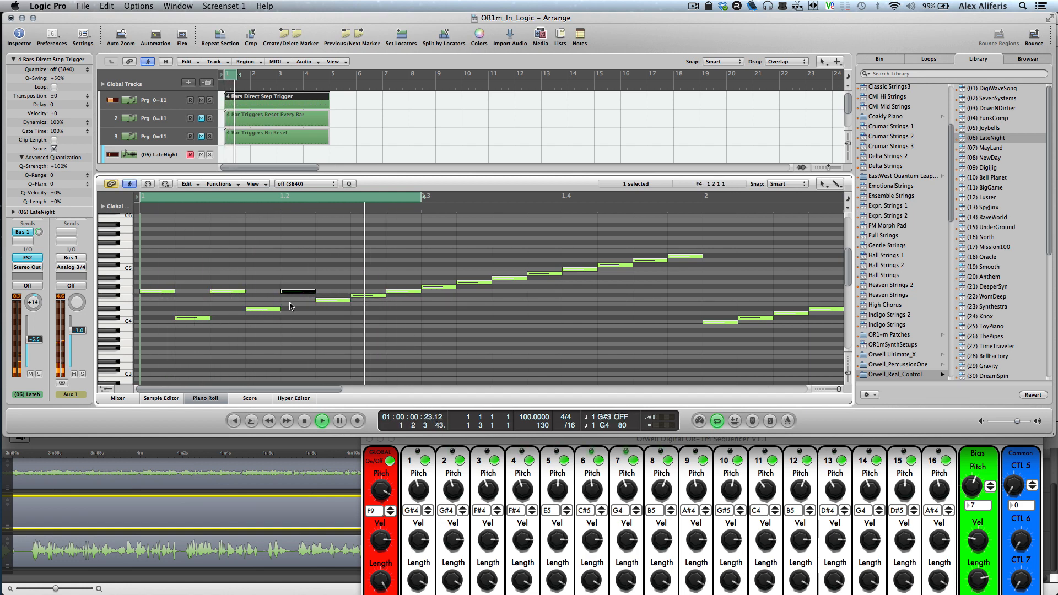
- Repitch the Direct Step Trigger region's fourth note to E4, its first note to C4 and its seventh note to A#4
{"action": "left_click_drag", "start_coordinate": [265, 311], "coordinate": [266, 315]}
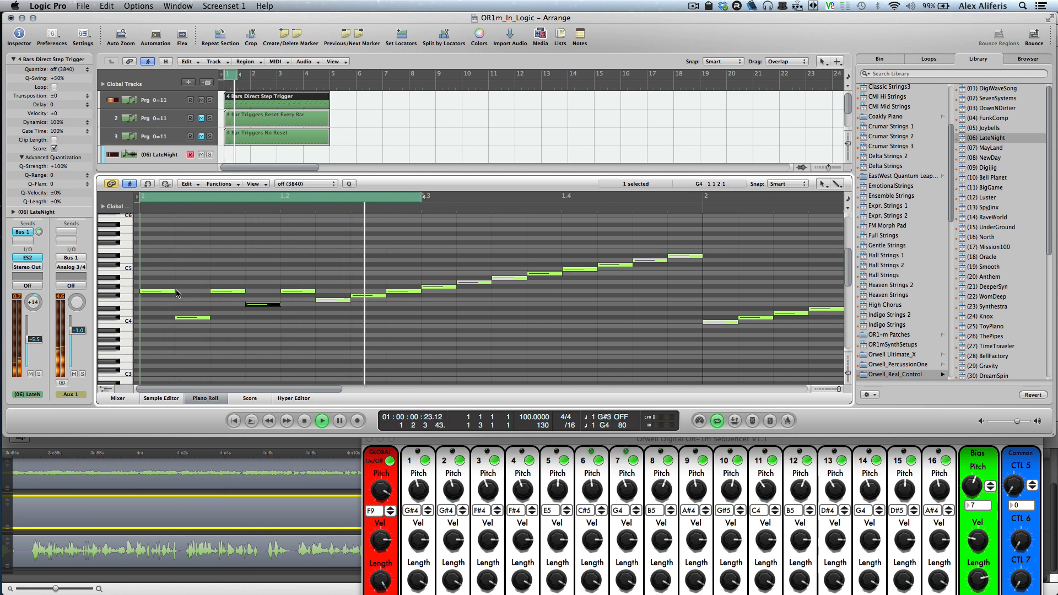
{"action": "left_click_drag", "start_coordinate": [163, 293], "coordinate": [163, 324]}
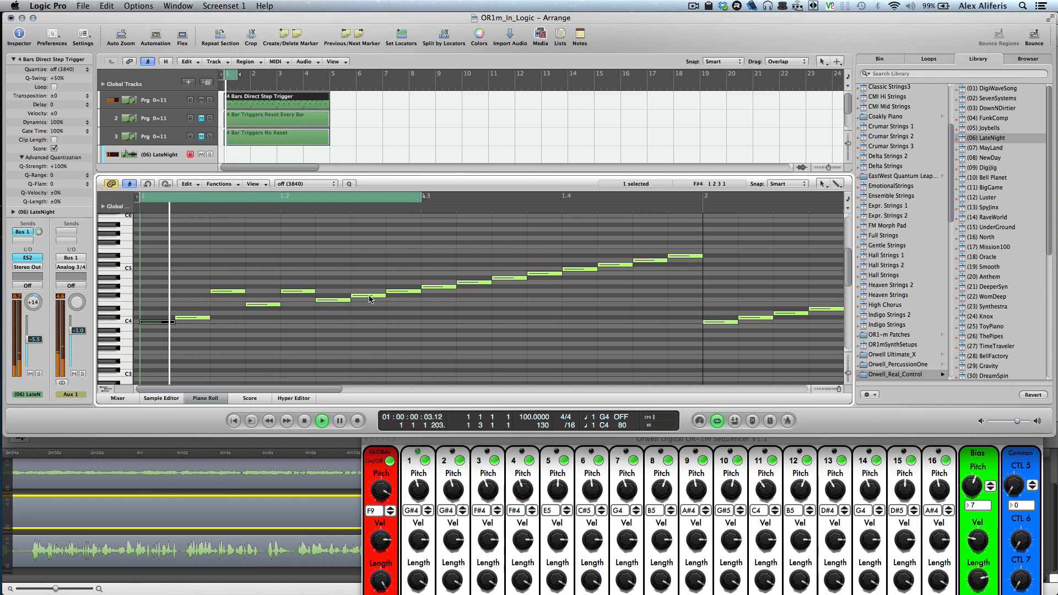
{"action": "left_click_drag", "start_coordinate": [370, 300], "coordinate": [373, 282]}
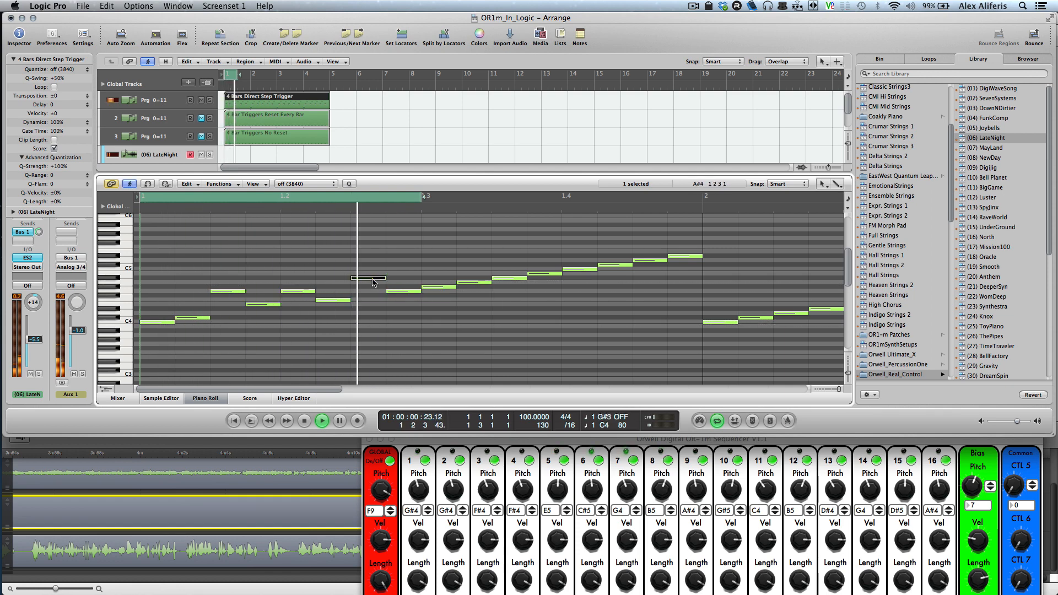